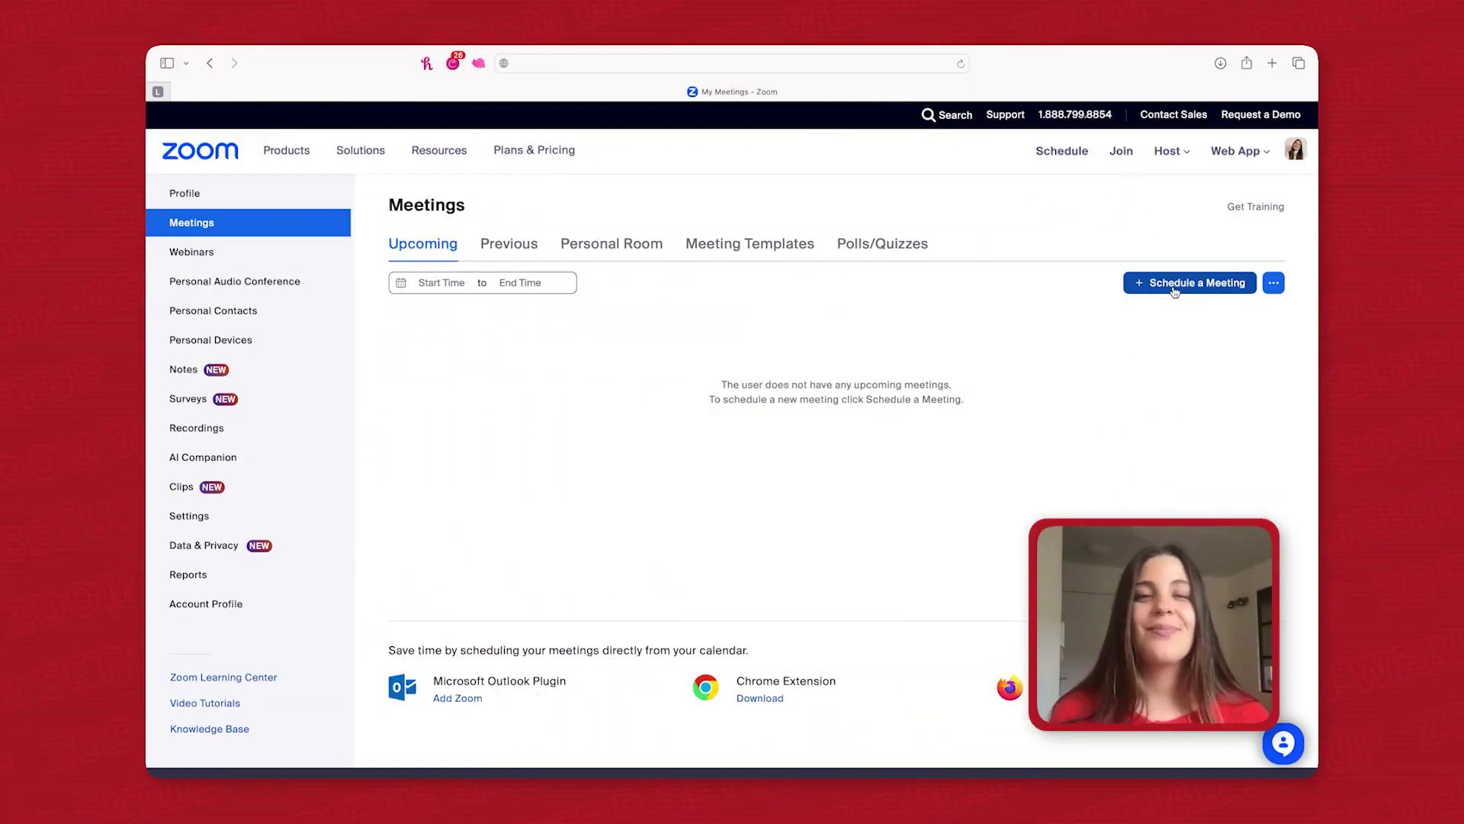
# - Start scheduling a new meeting and set its topic to "Zoom Tutorial (ENG)"
pyautogui.click(1174, 288)
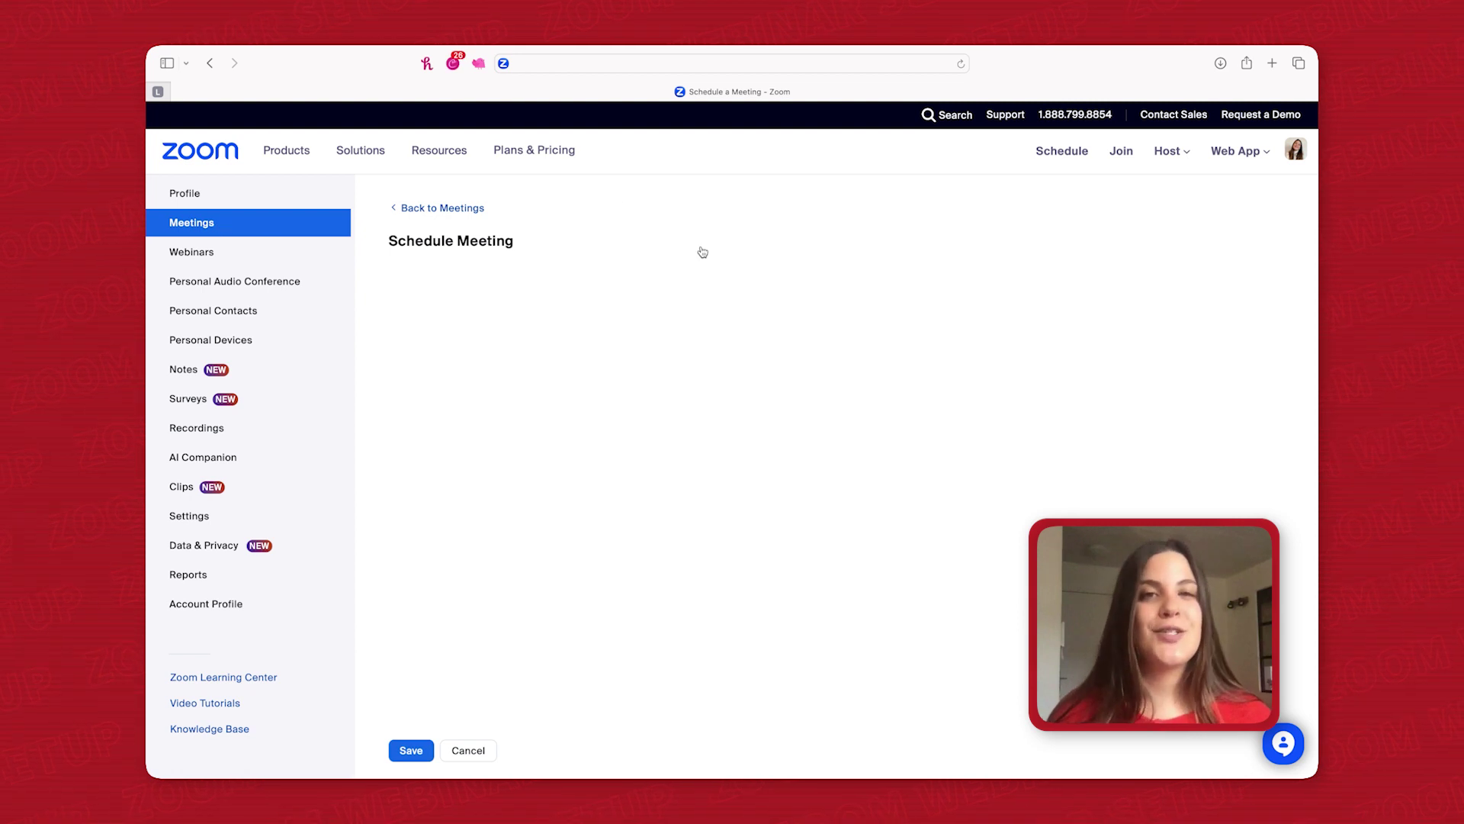
pyautogui.write('Zoom Tutorial')
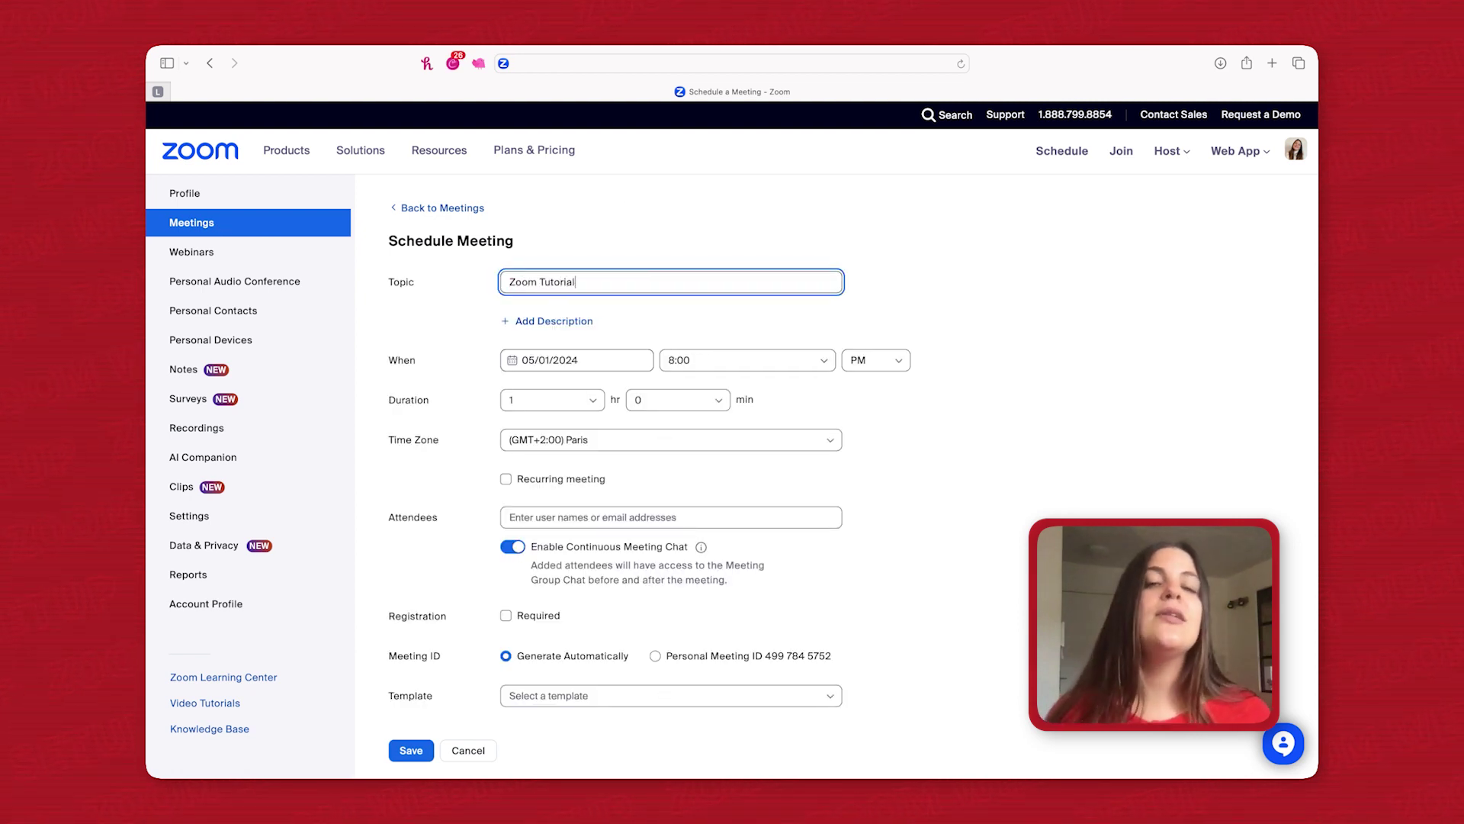
pyautogui.write(' (ENG')
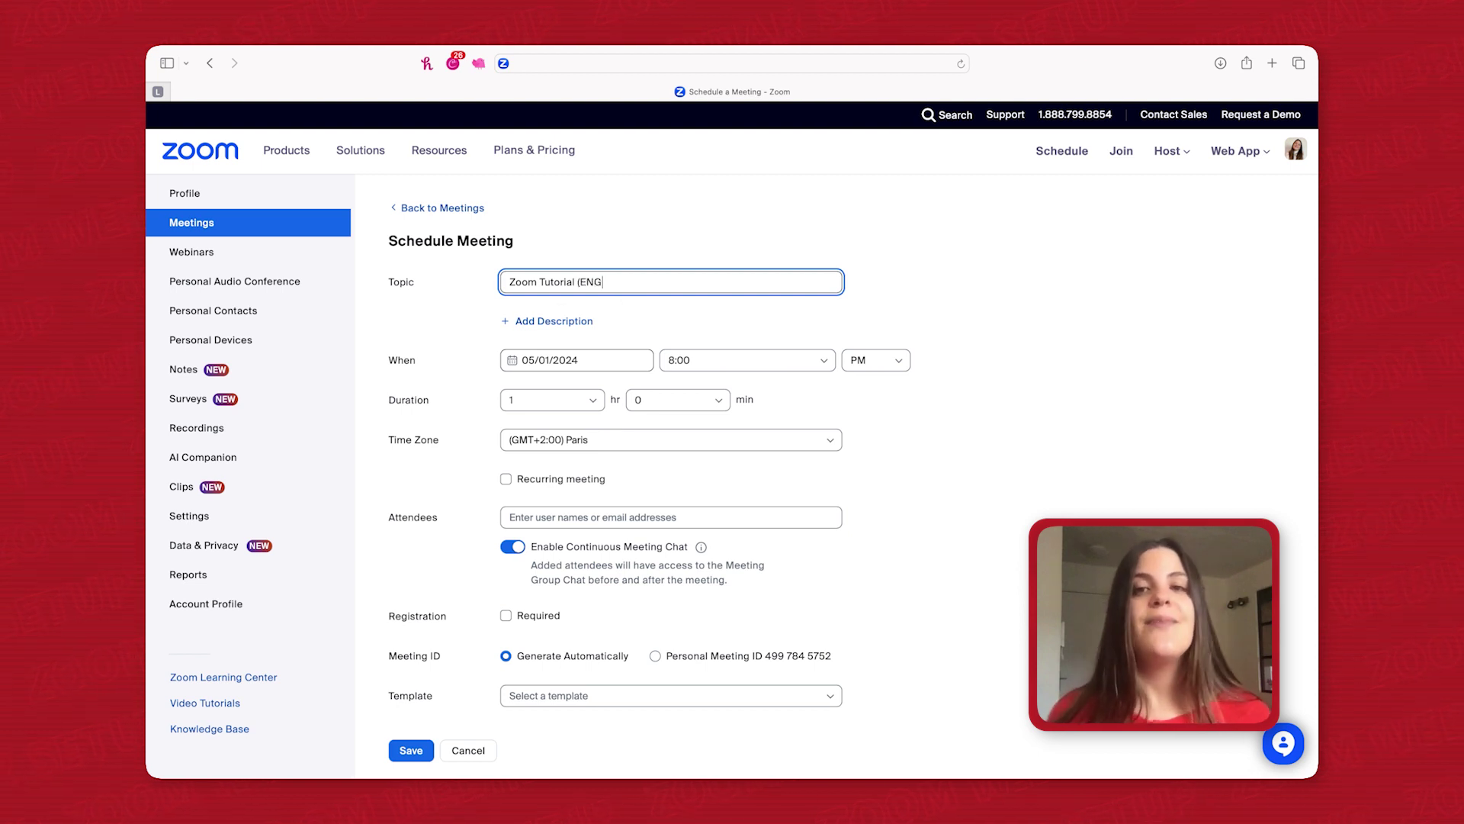
# - Add the meeting description "Learn how to create smooth and engaging webinar that maximizes learning and keeps your audience captivated!"
pyautogui.click(510, 443)
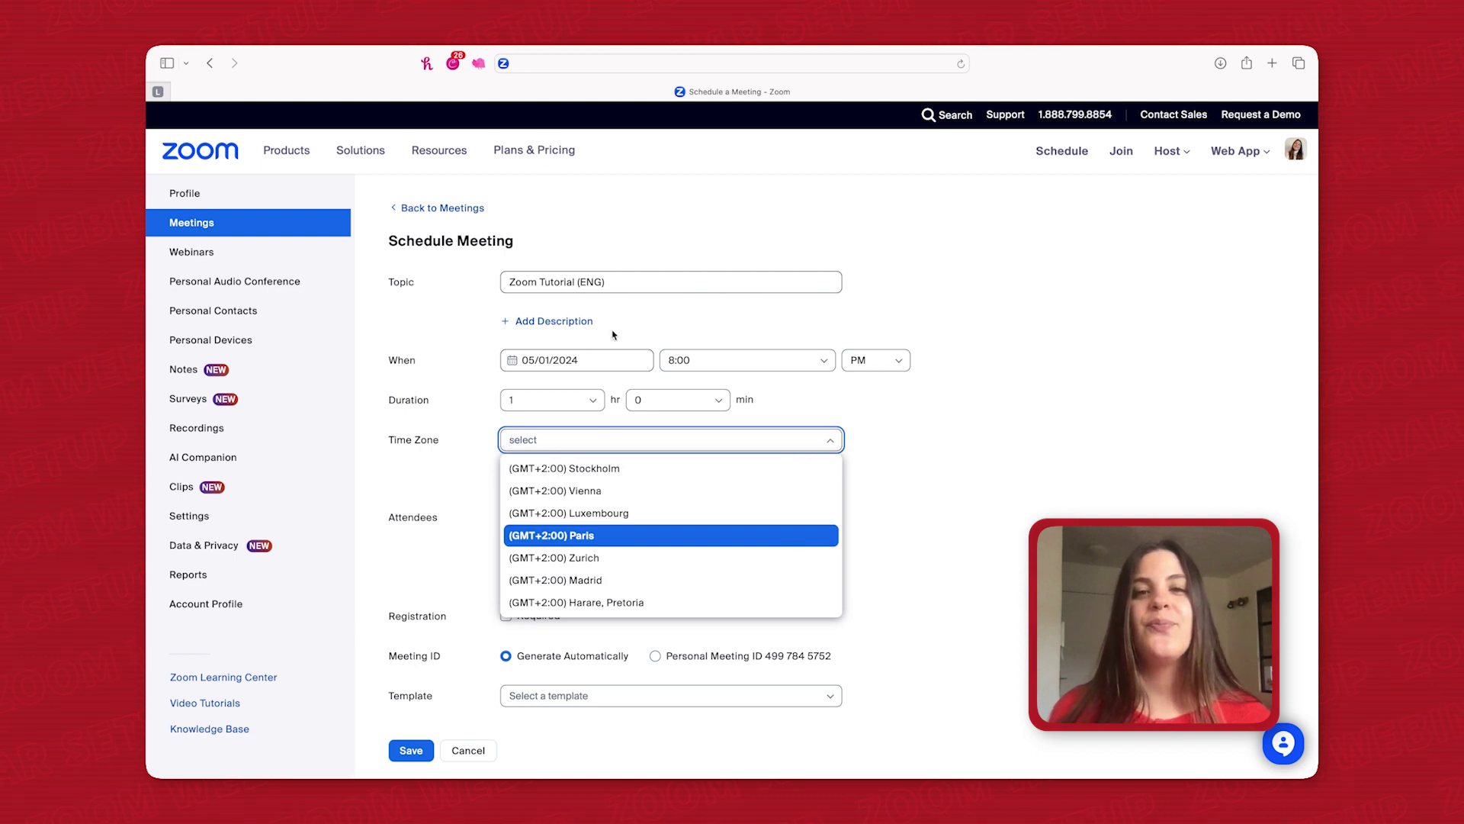
pyautogui.click(568, 329)
pyautogui.click(602, 323)
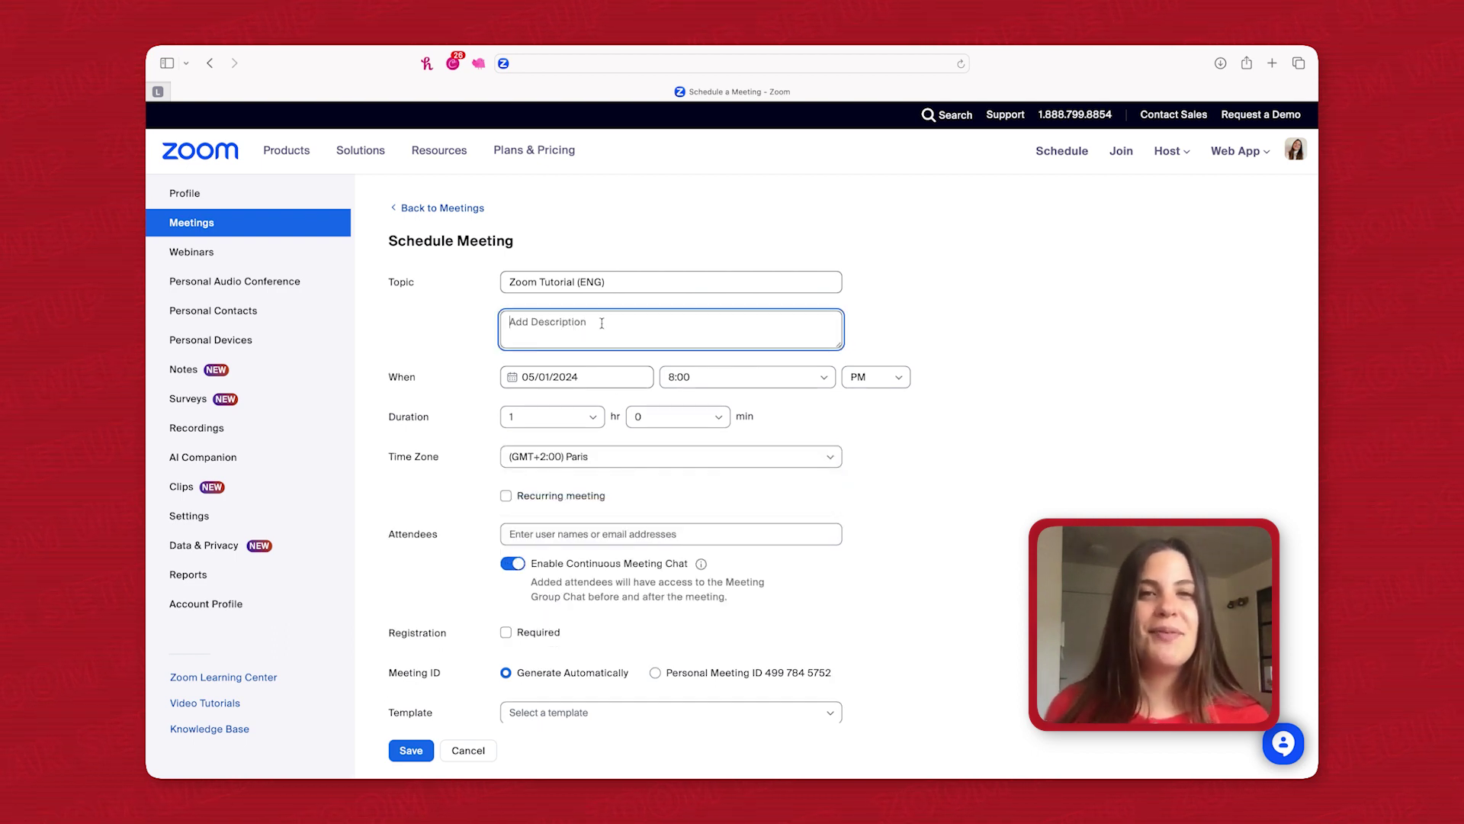
pyautogui.write('Learn how to create smooth and engaging webinar that maximizes learning and keeps your audience captivated!')
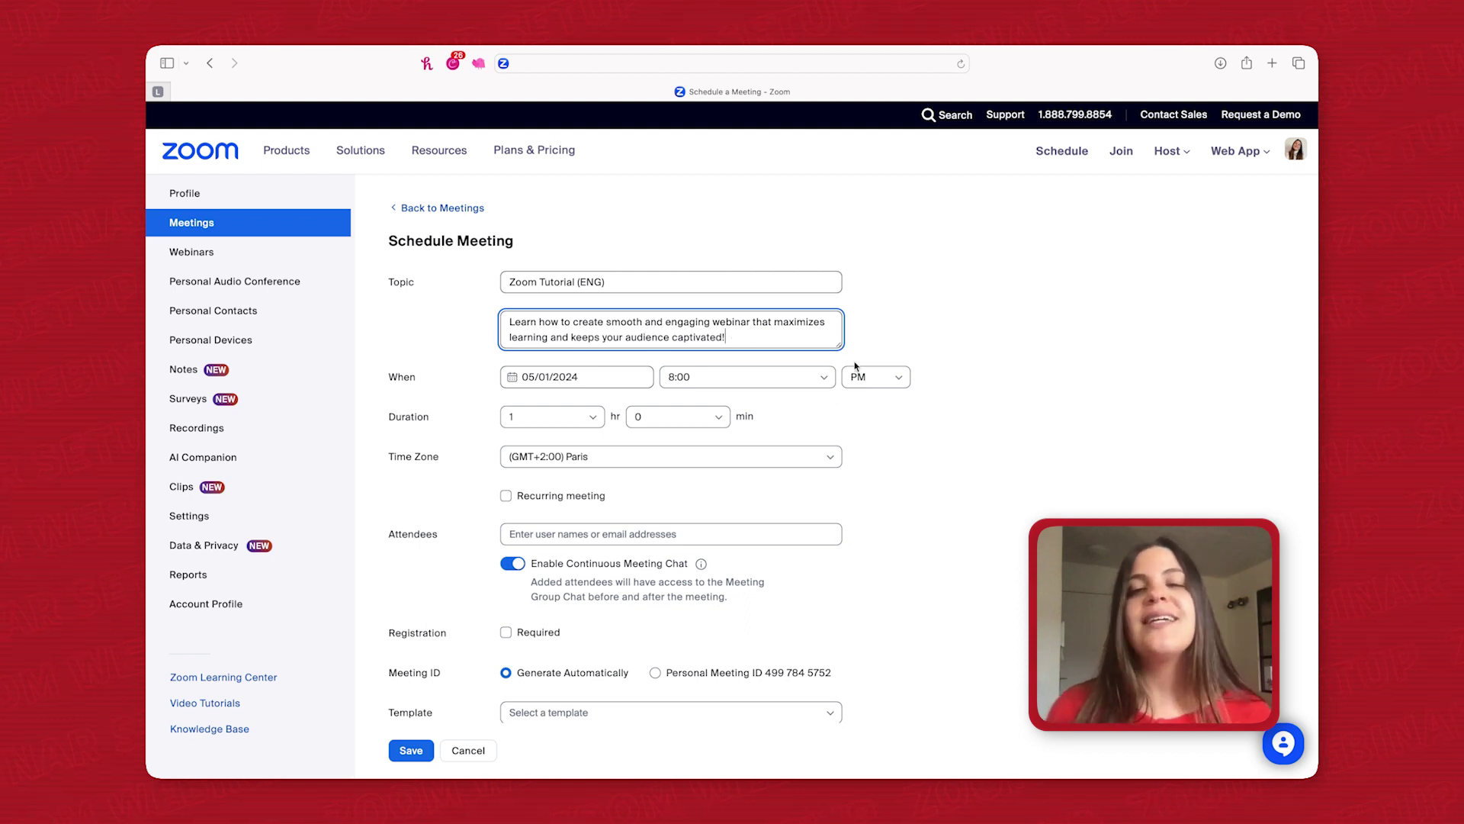
pyautogui.scroll(-1, 855, 366)
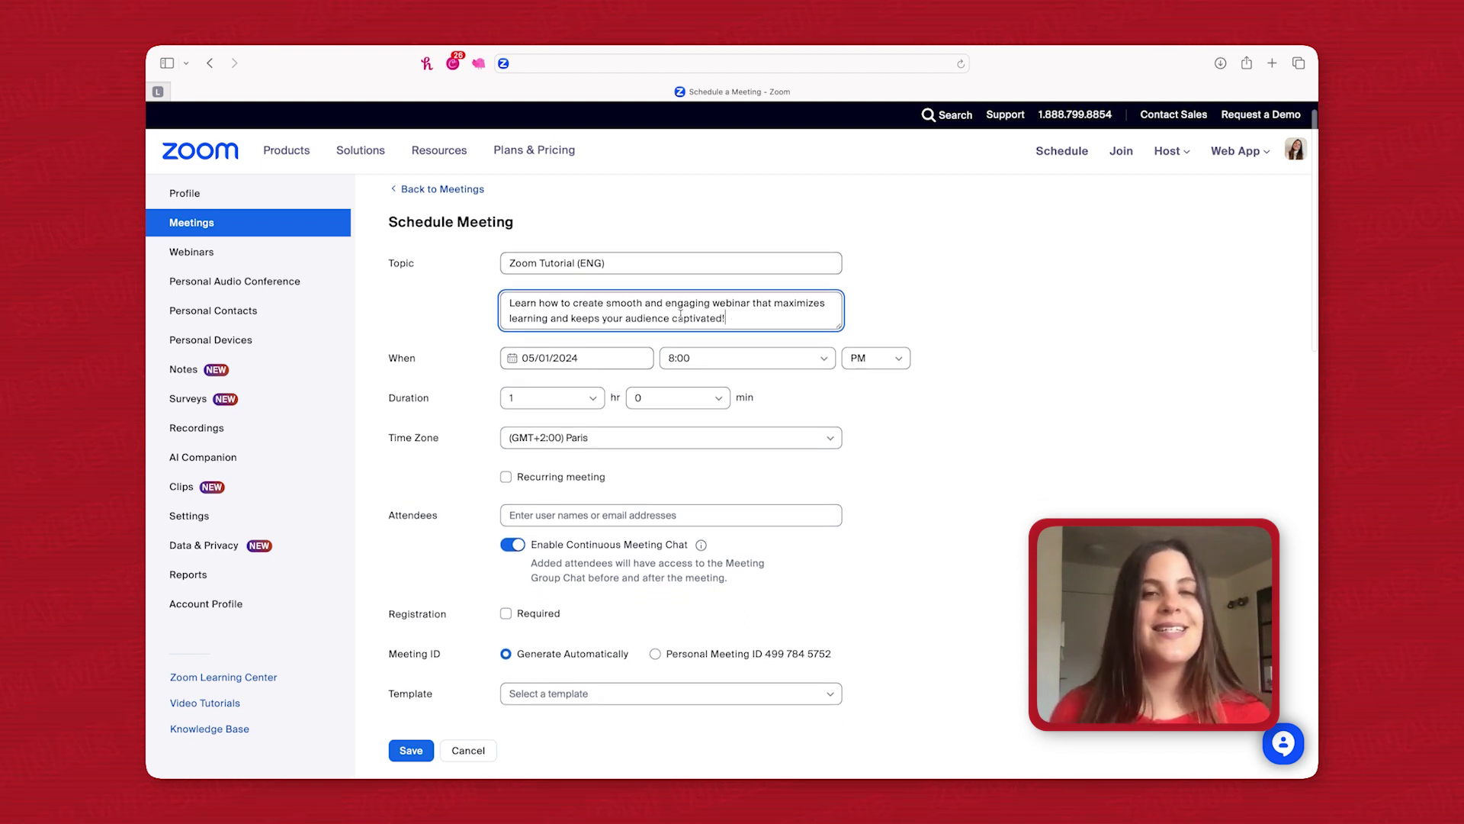
pyautogui.moveTo(609, 304); pyautogui.dragTo(827, 305)
pyautogui.click(907, 309)
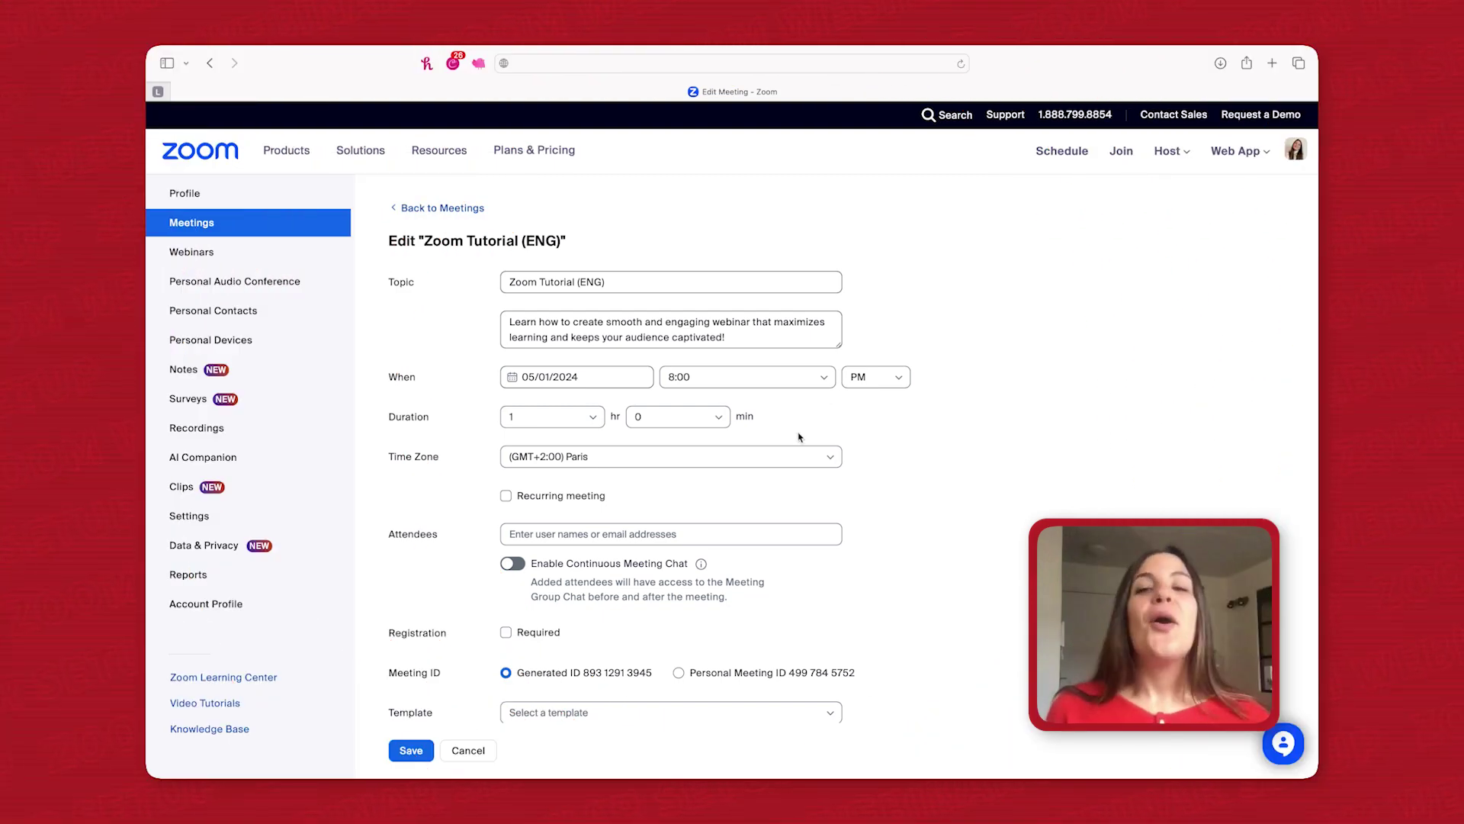
# - Make registration required for the meeting and enable the Waiting Room under its security settings
pyautogui.scroll(-3, 799, 437)
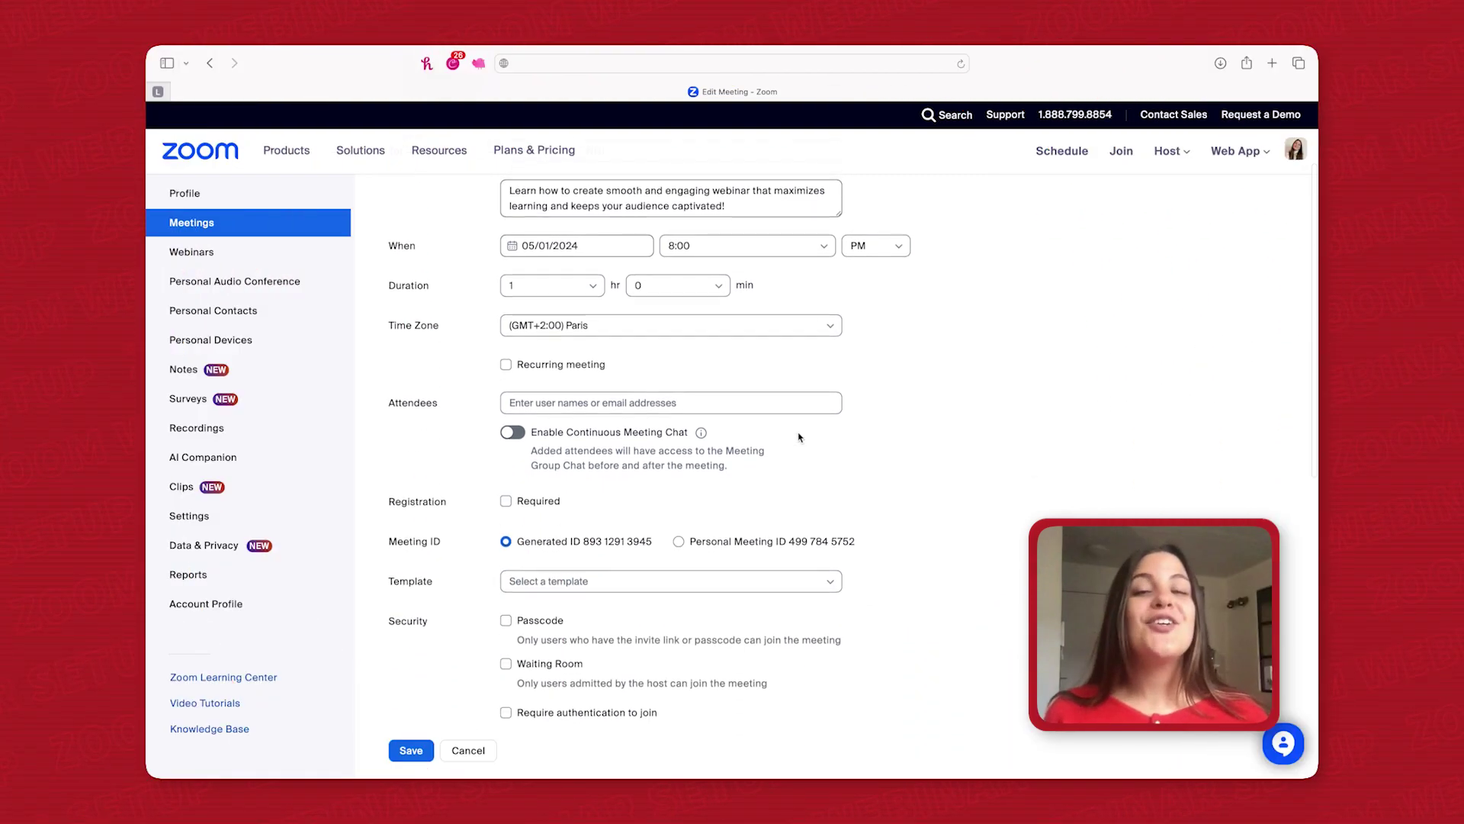
pyautogui.click(506, 500)
pyautogui.scroll(-2, 534, 492)
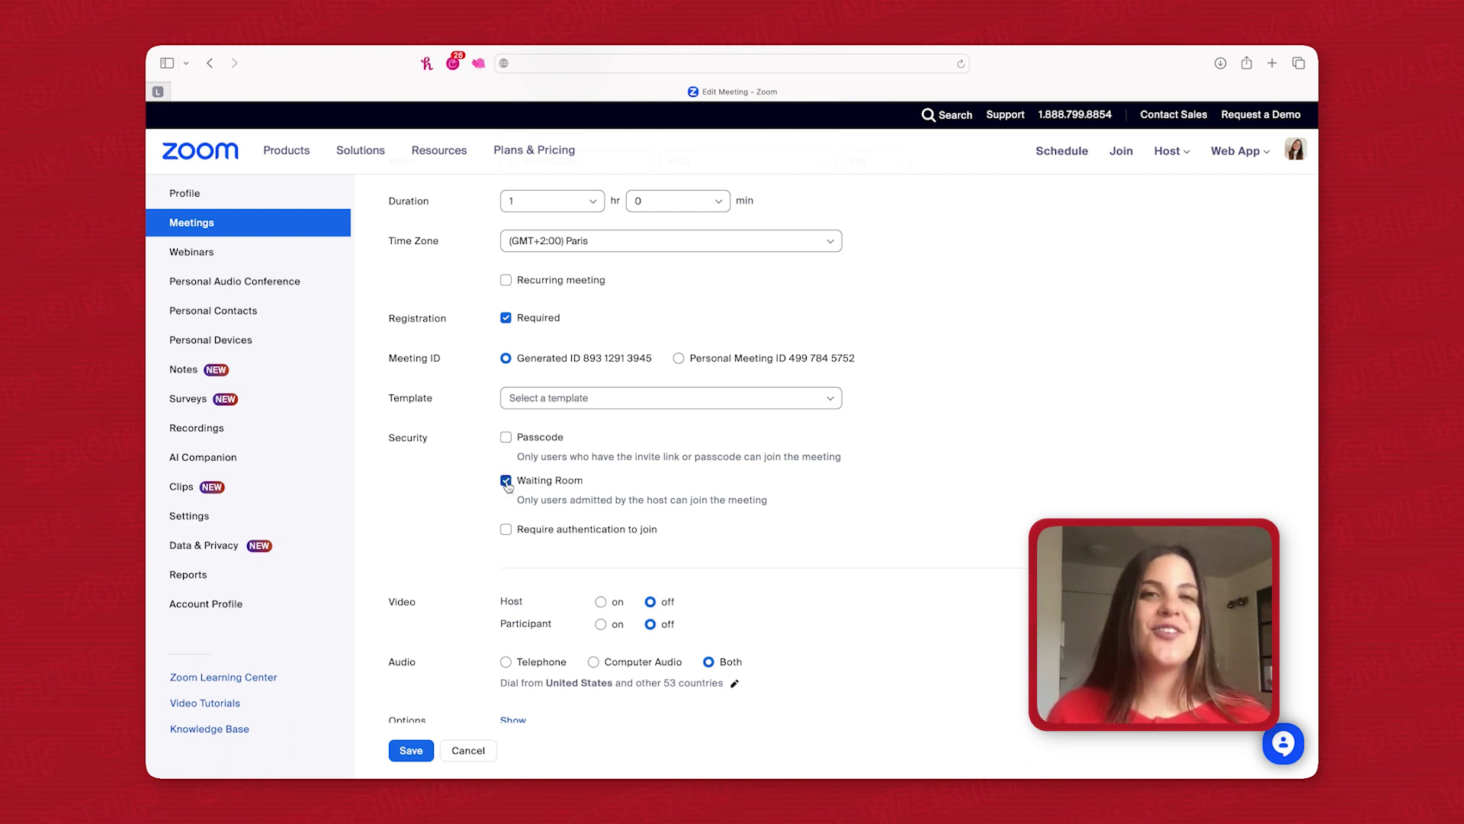
# - Show the meeting's additional options and allow participants to join anytime
pyautogui.scroll(-5, 507, 486)
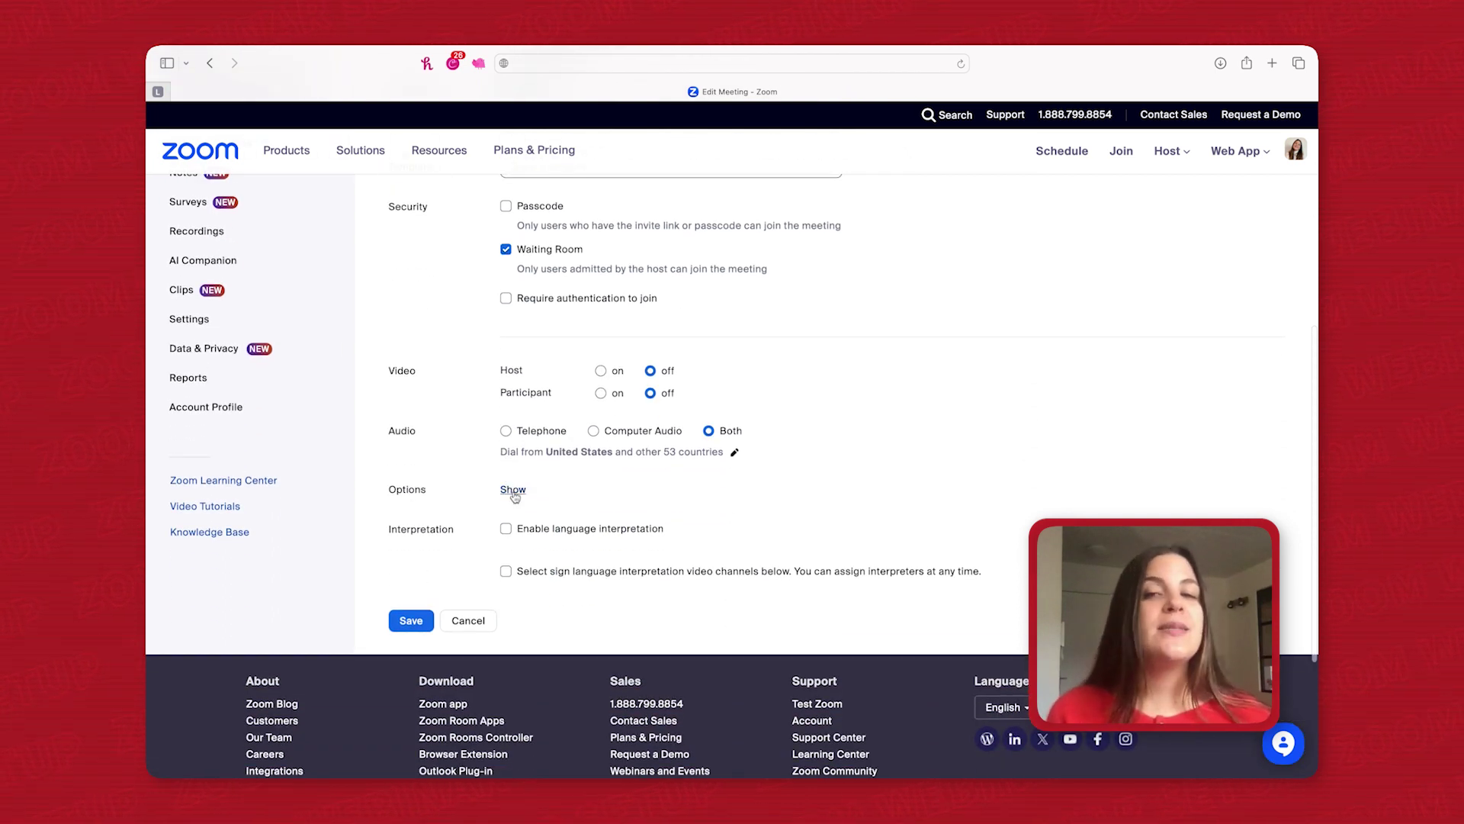
pyautogui.click(513, 490)
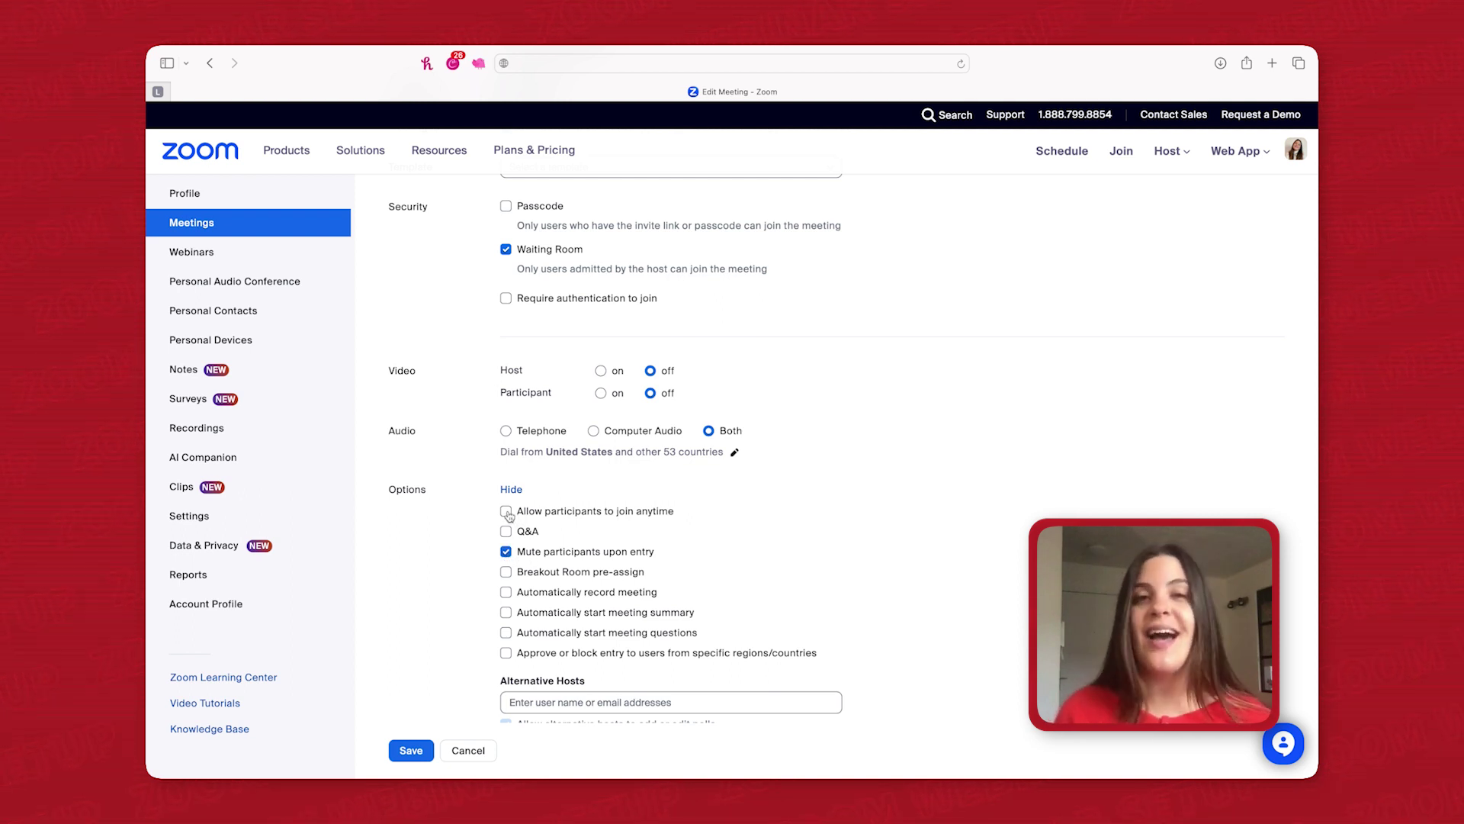
pyautogui.scroll(-3, 509, 517)
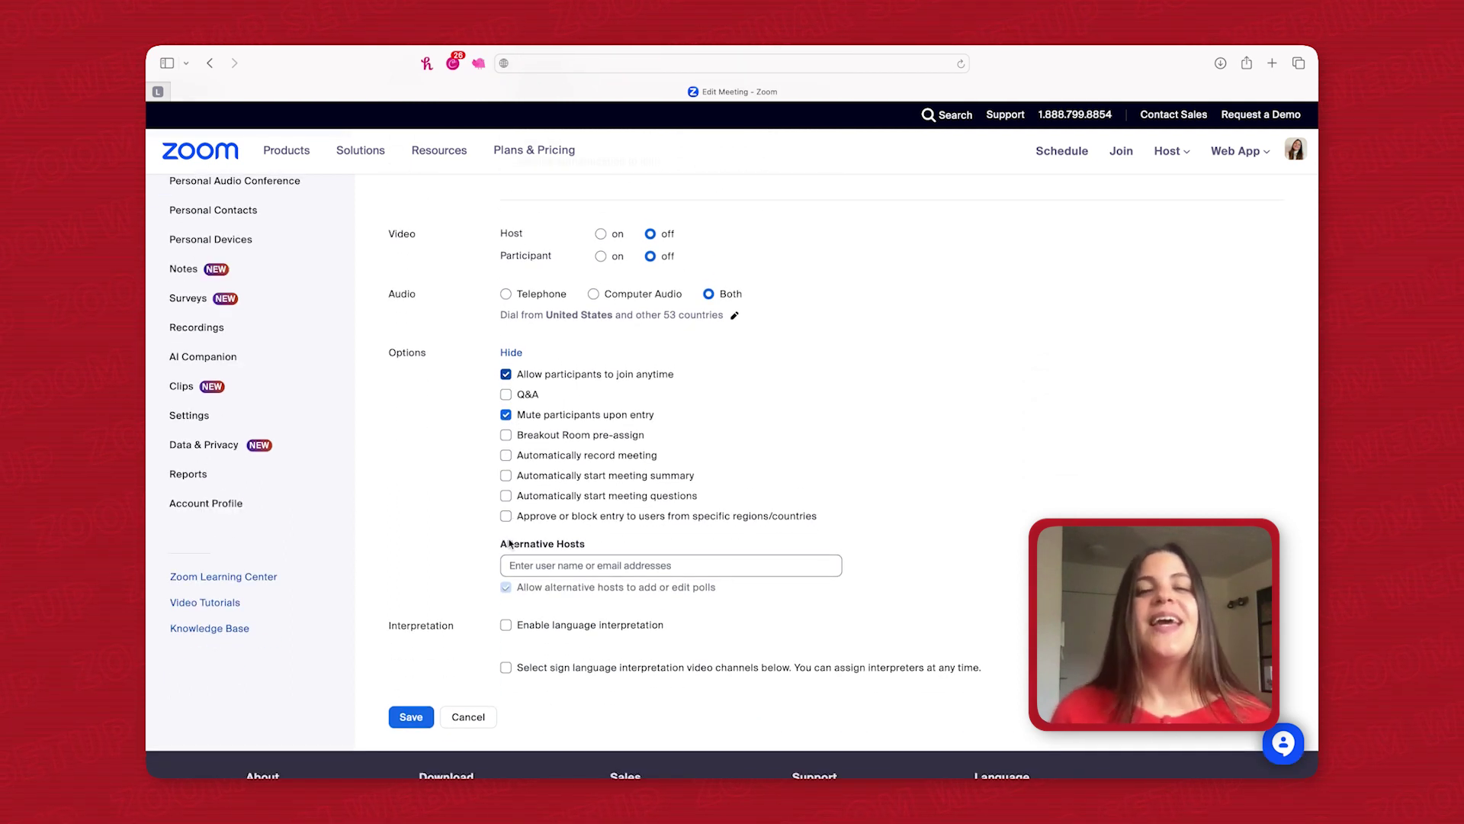
# - Search for a colleague by first name and add that person as the meeting's alternative host
pyautogui.click(514, 565)
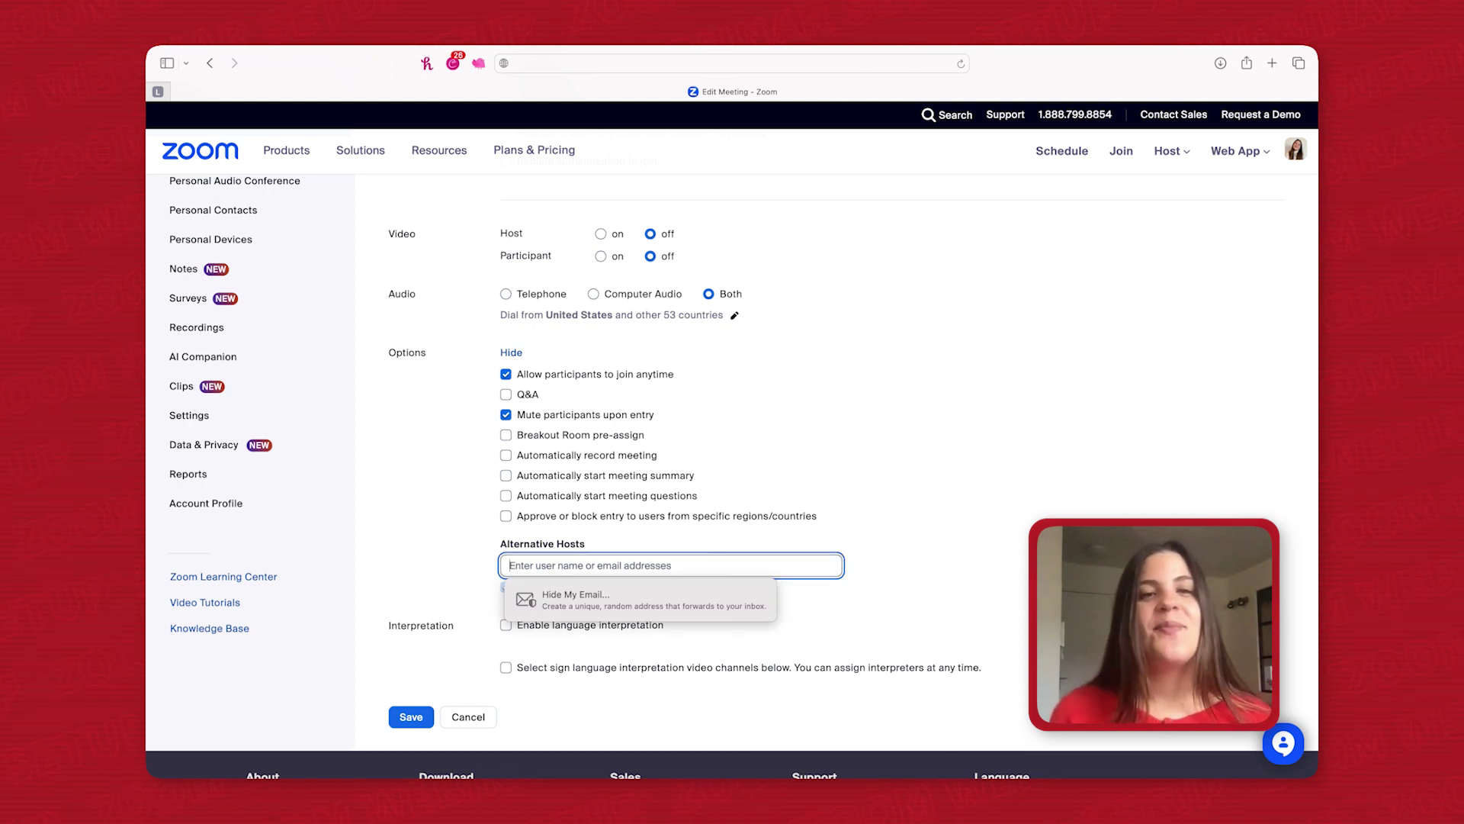
pyautogui.write('All')
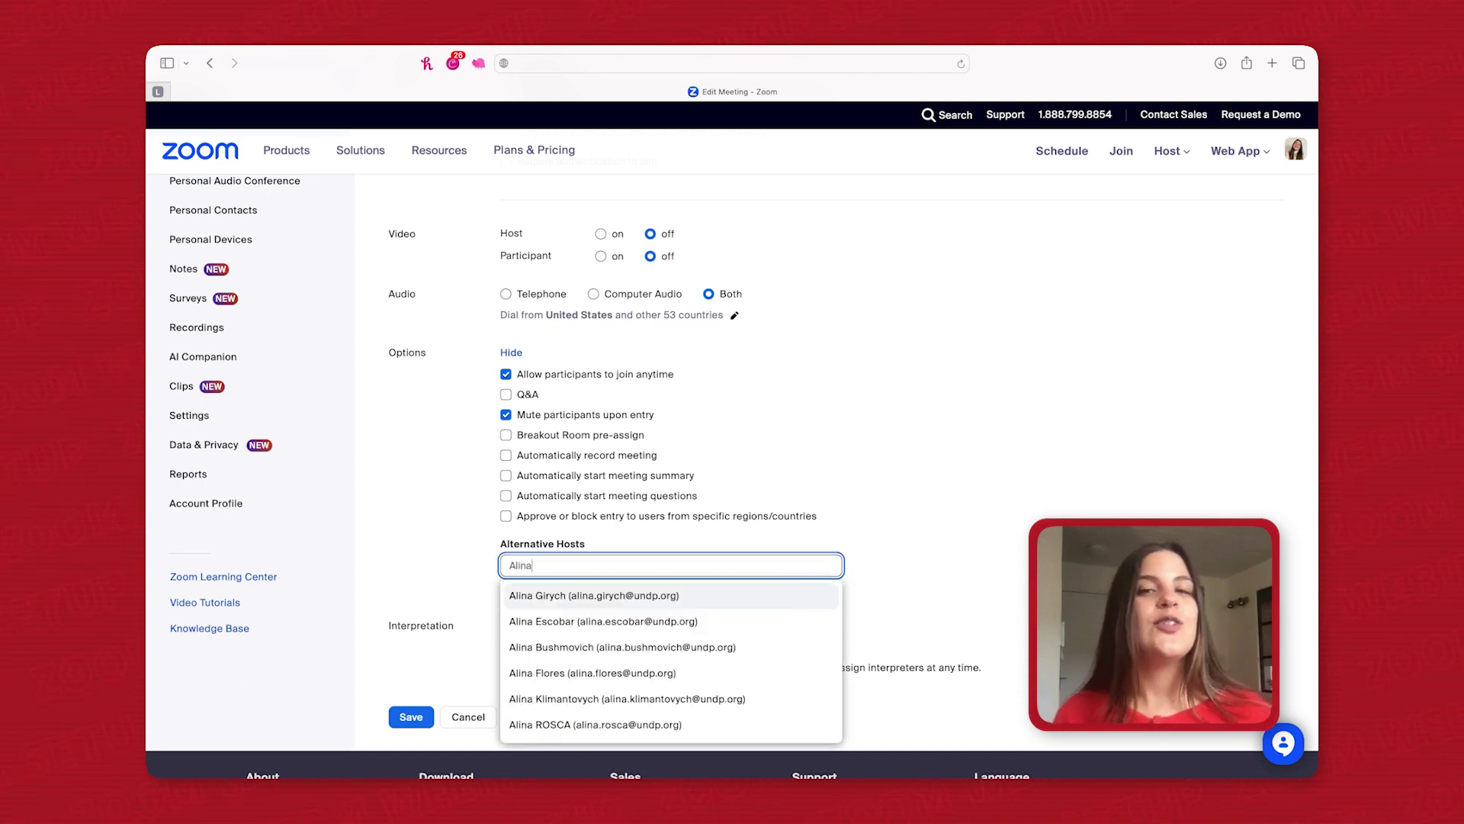
pyautogui.click(538, 698)
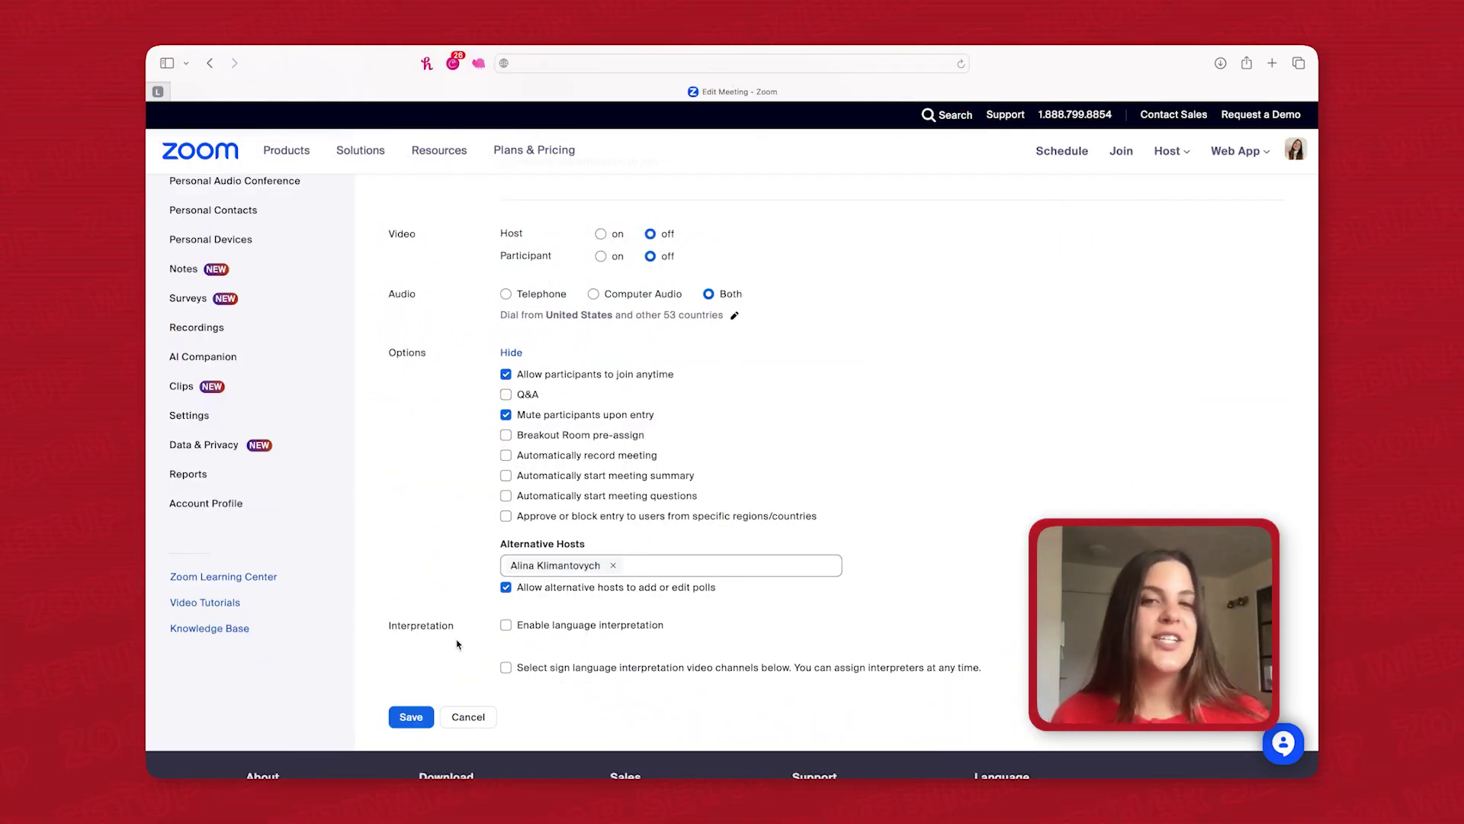
# - Enable language interpretation for the meeting and save the edited meeting settings
pyautogui.click(506, 625)
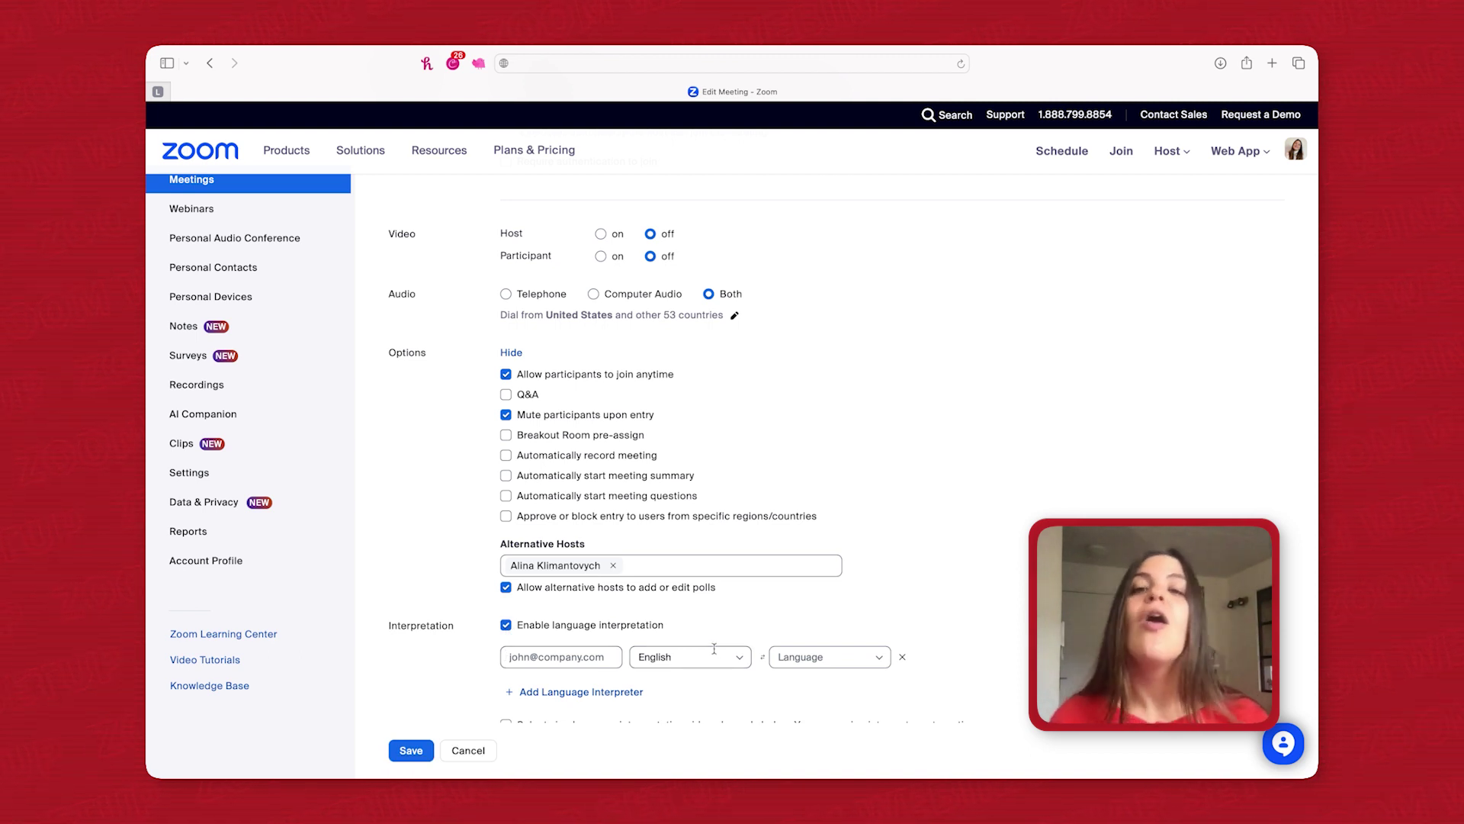
pyautogui.click(411, 750)
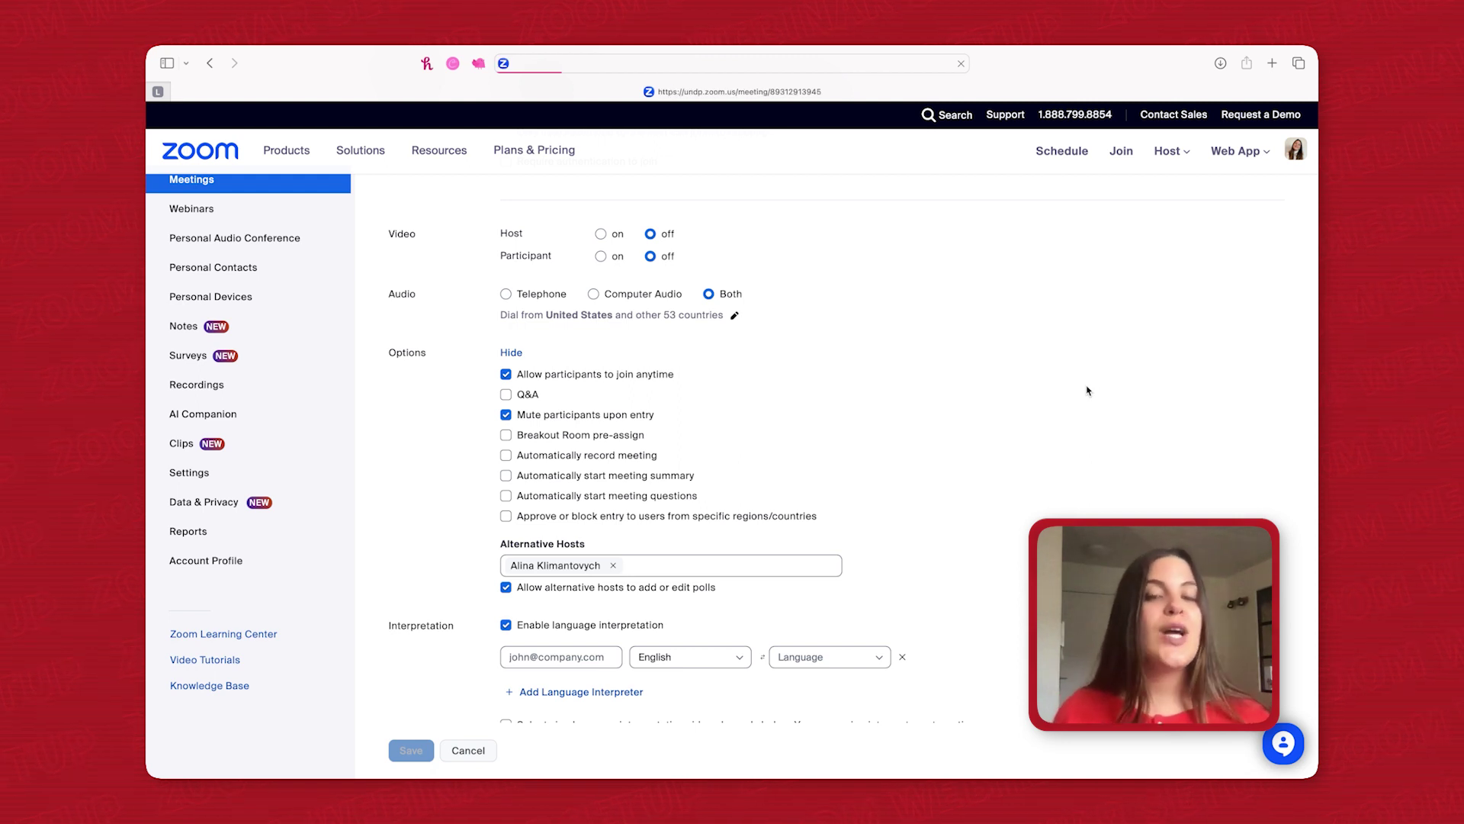
# - Edit the meeting's registration questions to include Country/Region and a required Job Title, and save all changes
pyautogui.click(499, 240)
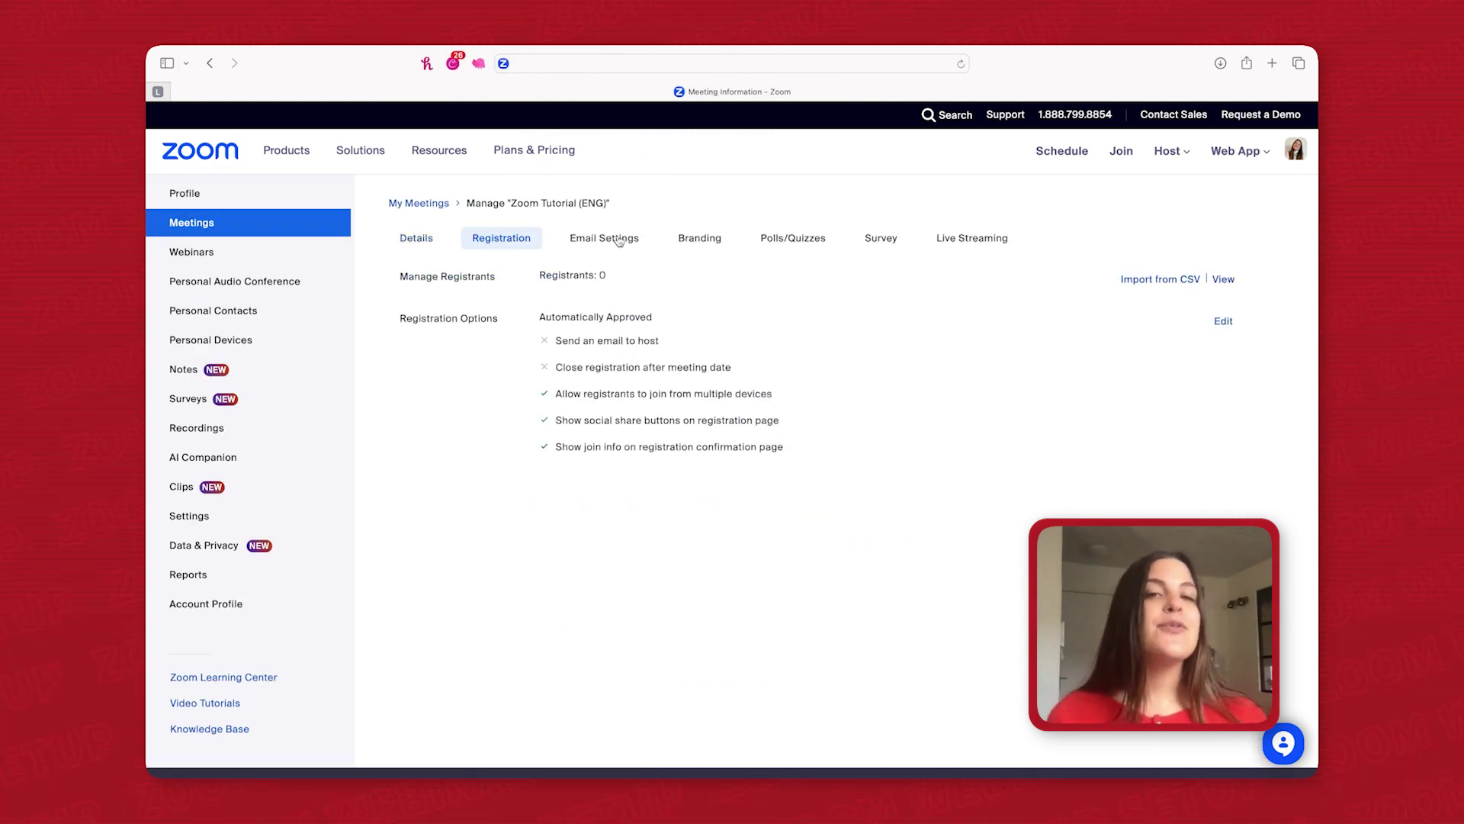
pyautogui.click(1223, 321)
pyautogui.click(656, 283)
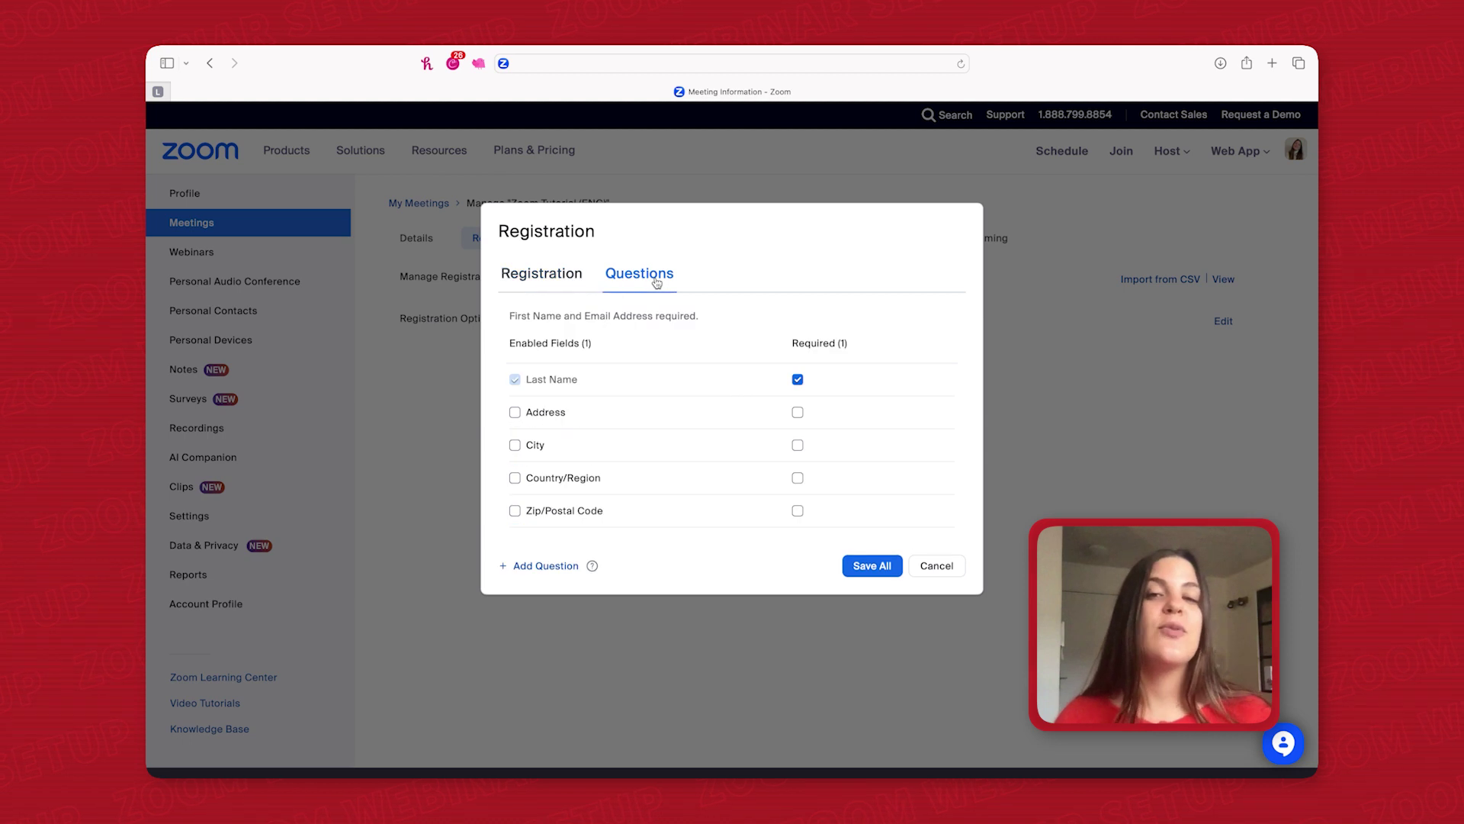
pyautogui.click(515, 478)
pyautogui.scroll(-1, 515, 481)
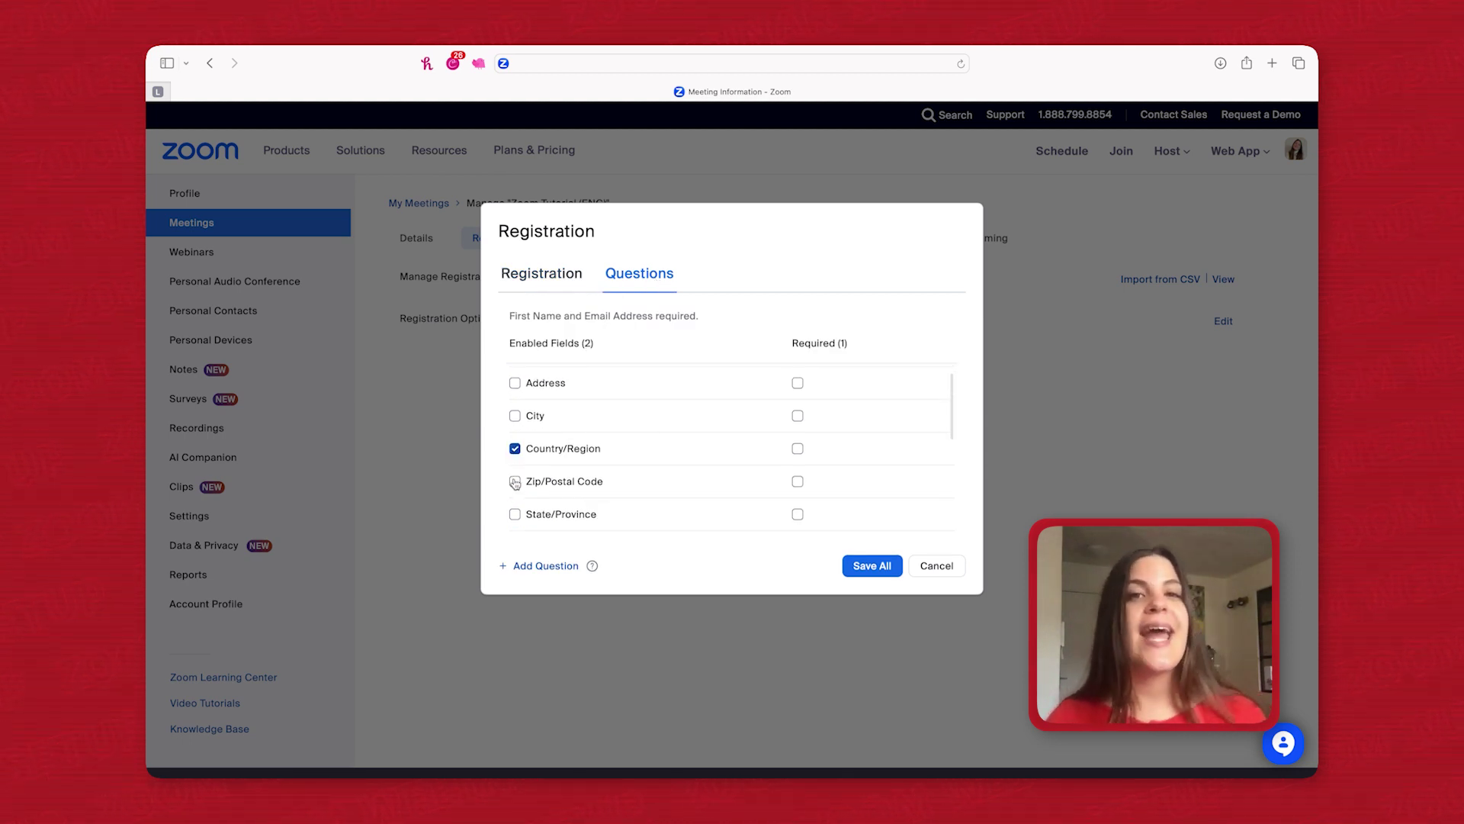
pyautogui.scroll(-4, 515, 484)
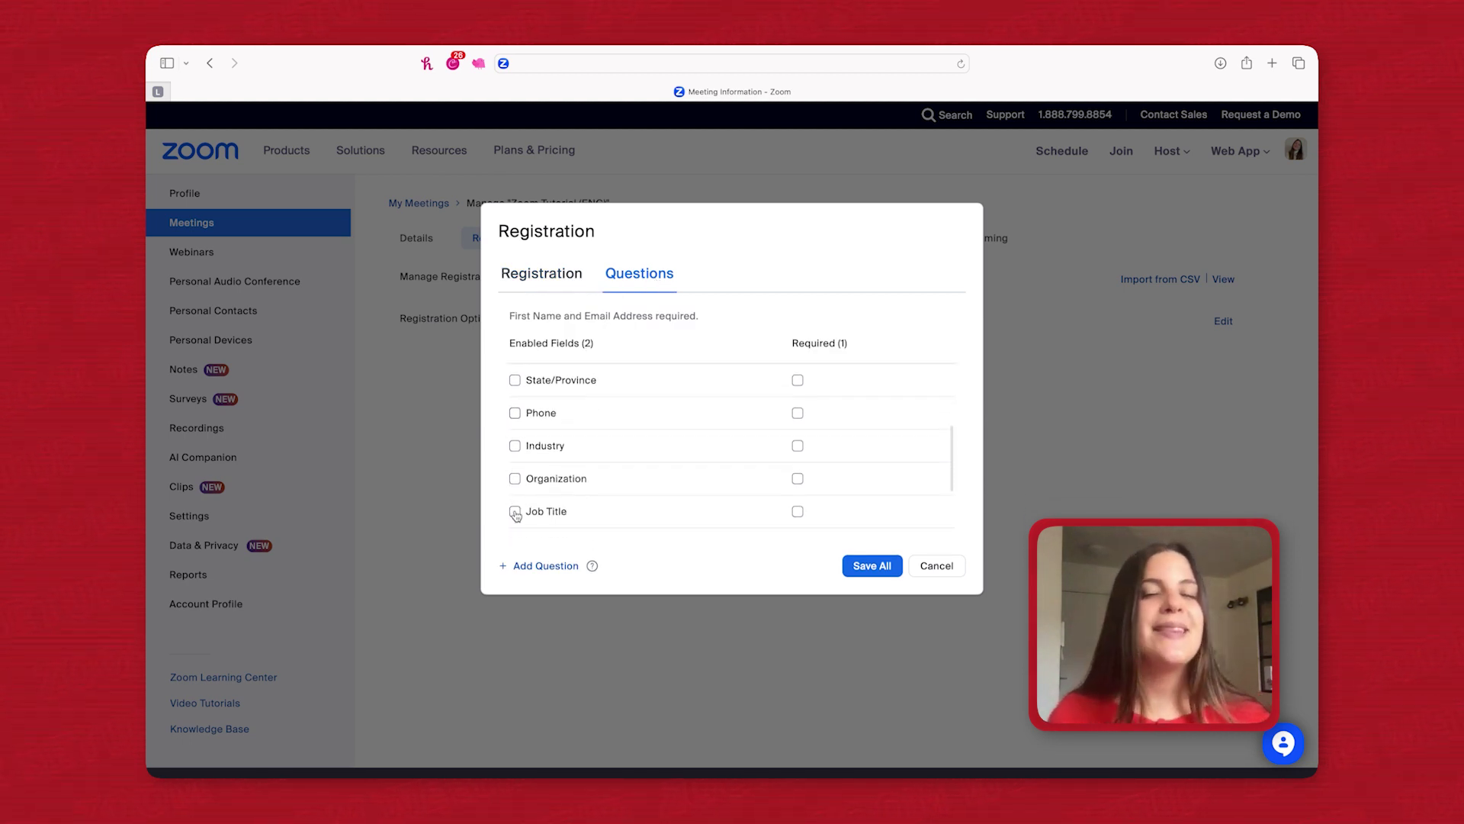
pyautogui.click(515, 512)
pyautogui.click(798, 512)
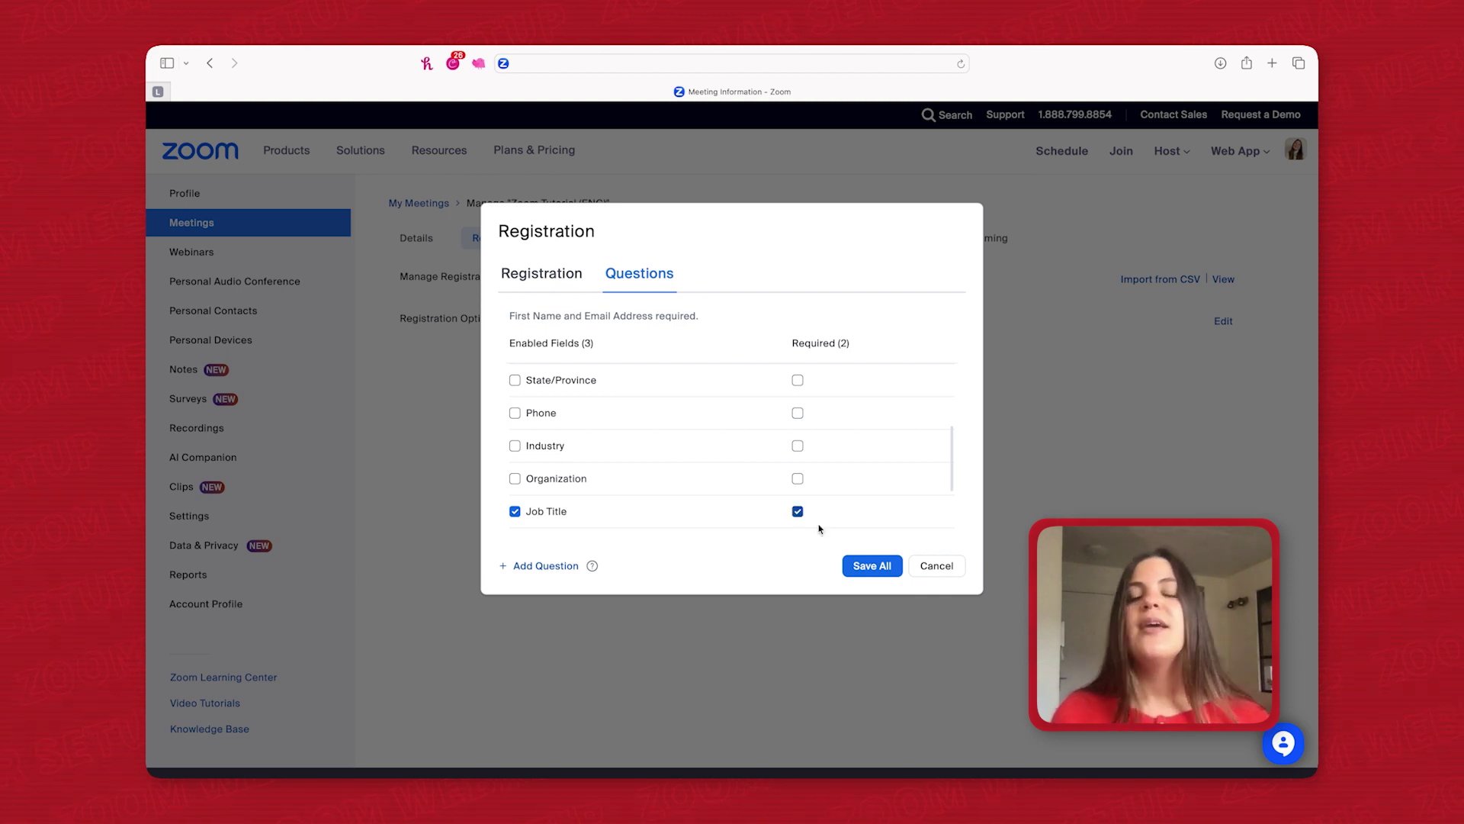
pyautogui.click(881, 570)
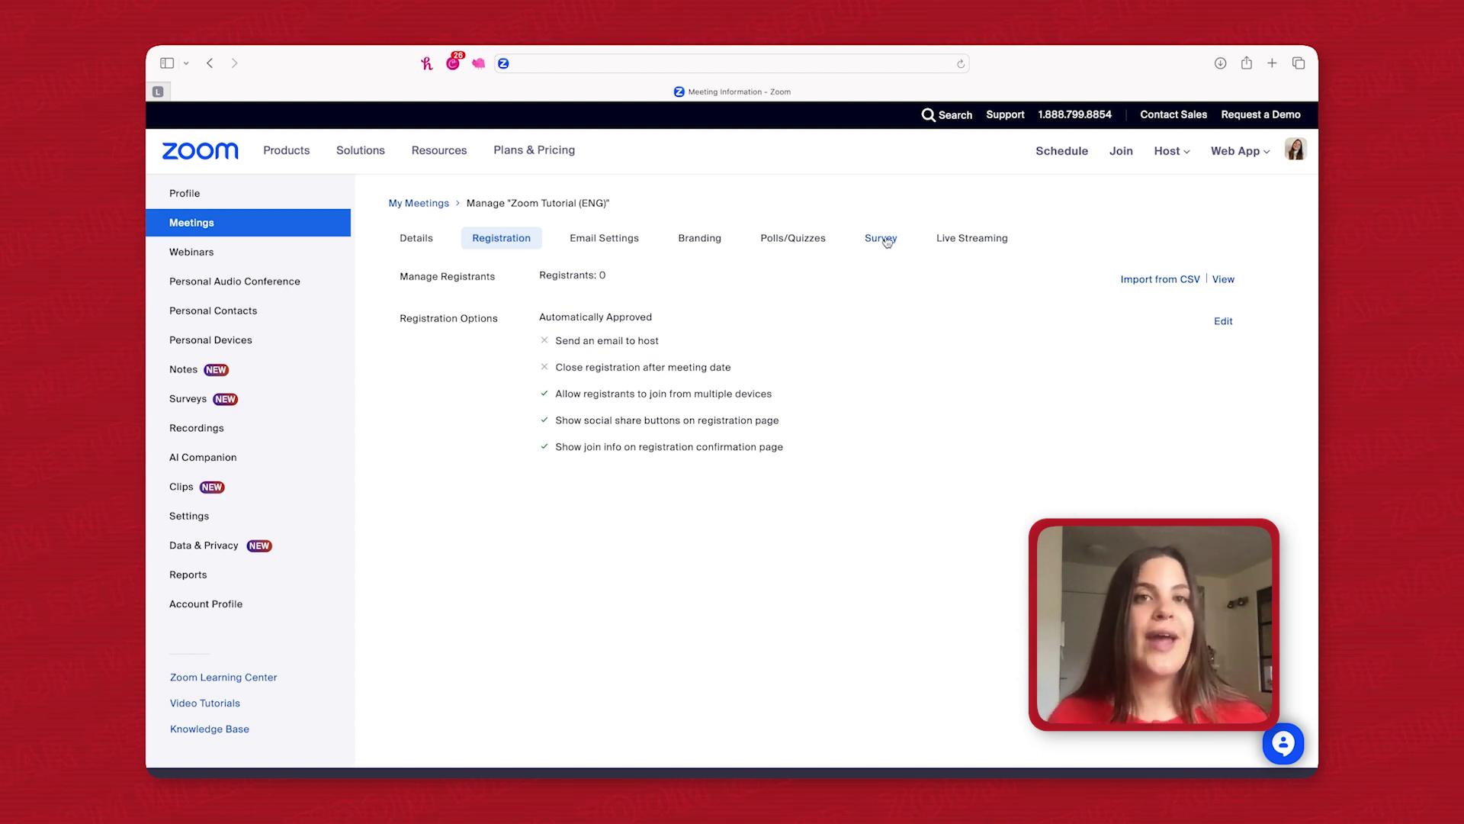
# - Add a new survey to the meeting and begin its first single-choice question with "Did you enjoy this web"
pyautogui.click(884, 239)
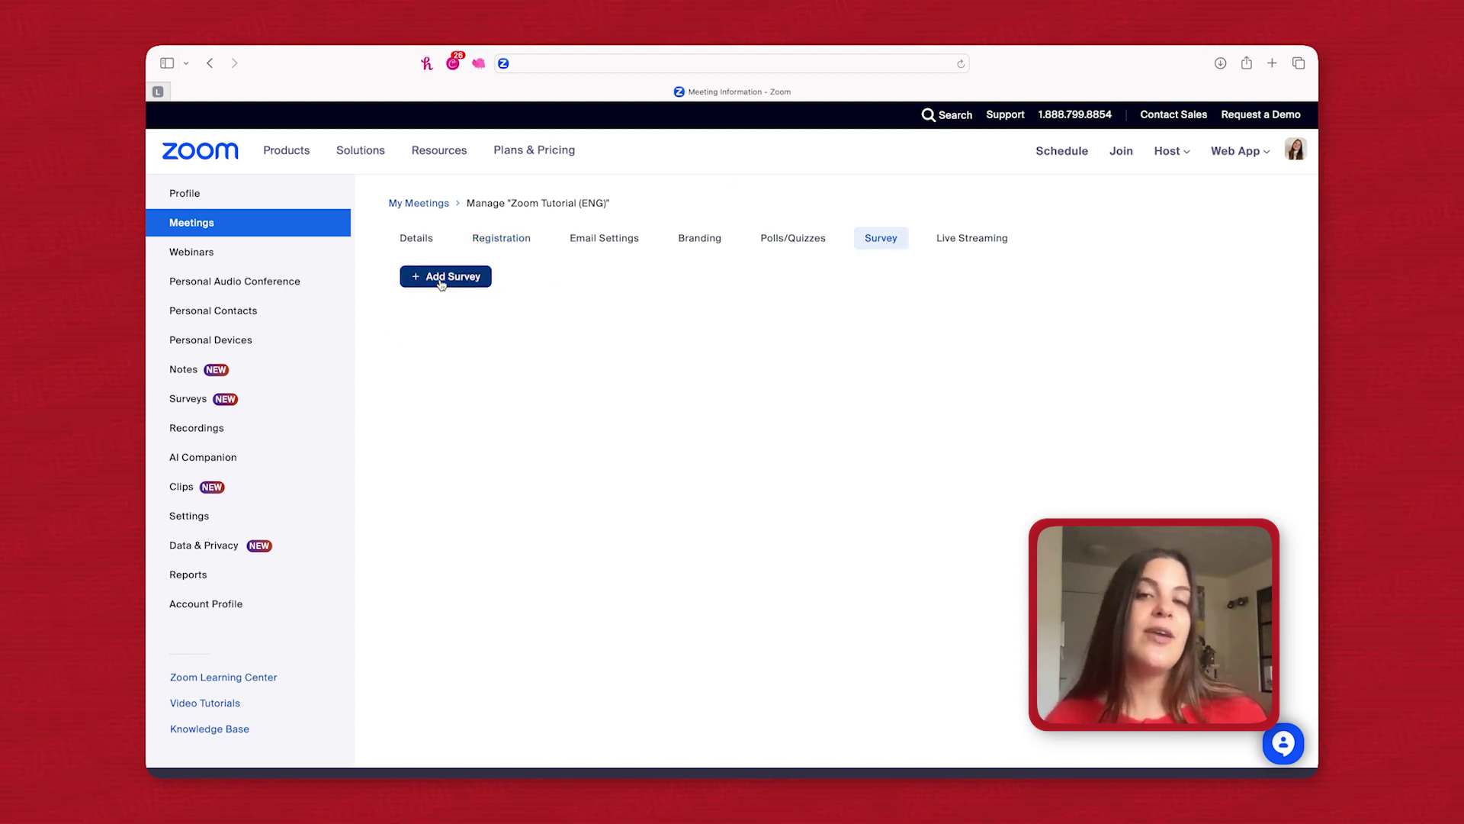
pyautogui.click(441, 280)
pyautogui.click(444, 306)
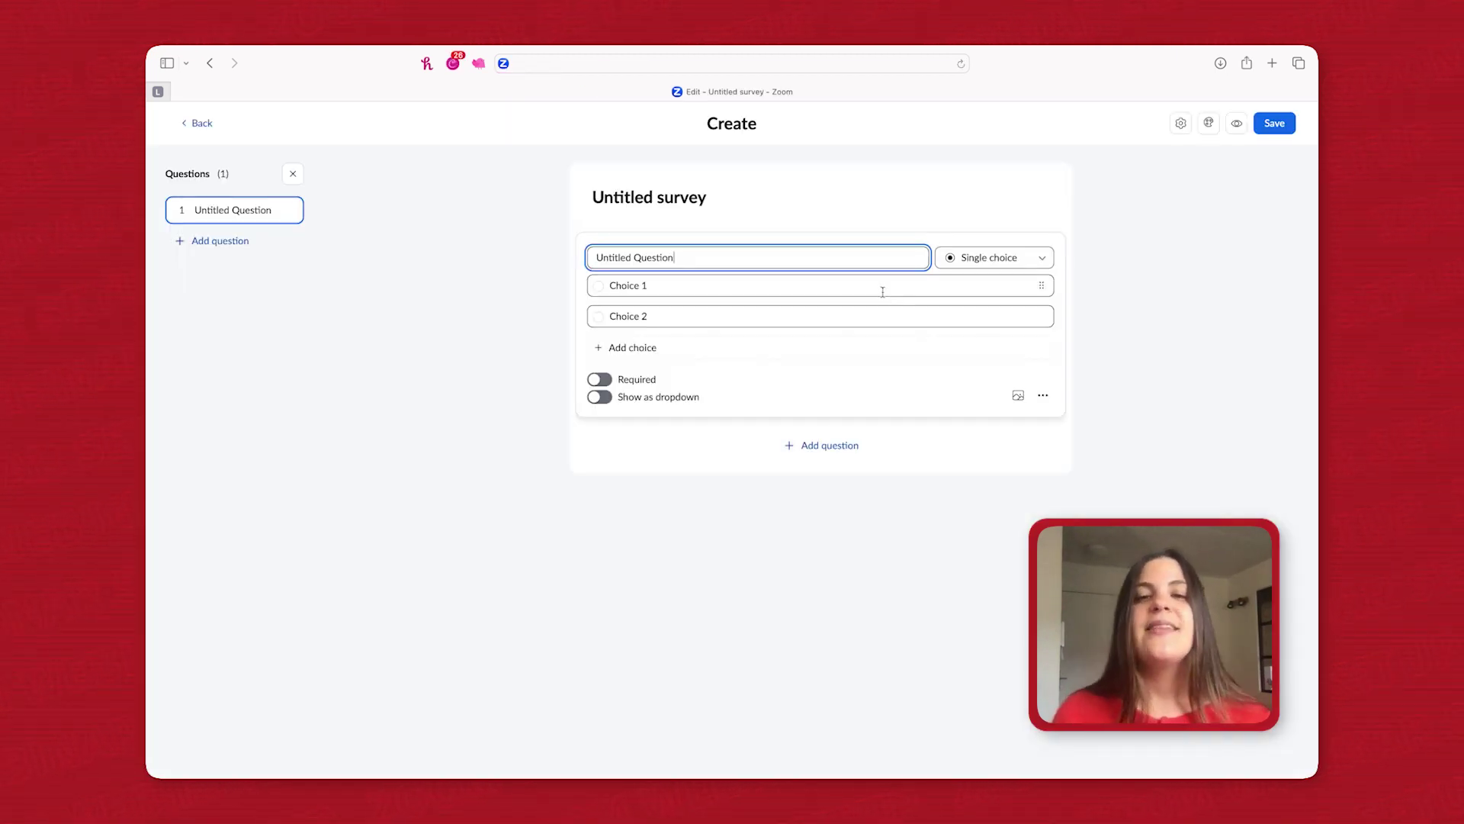
pyautogui.tripleClick(710, 262)
pyautogui.write('Did y')
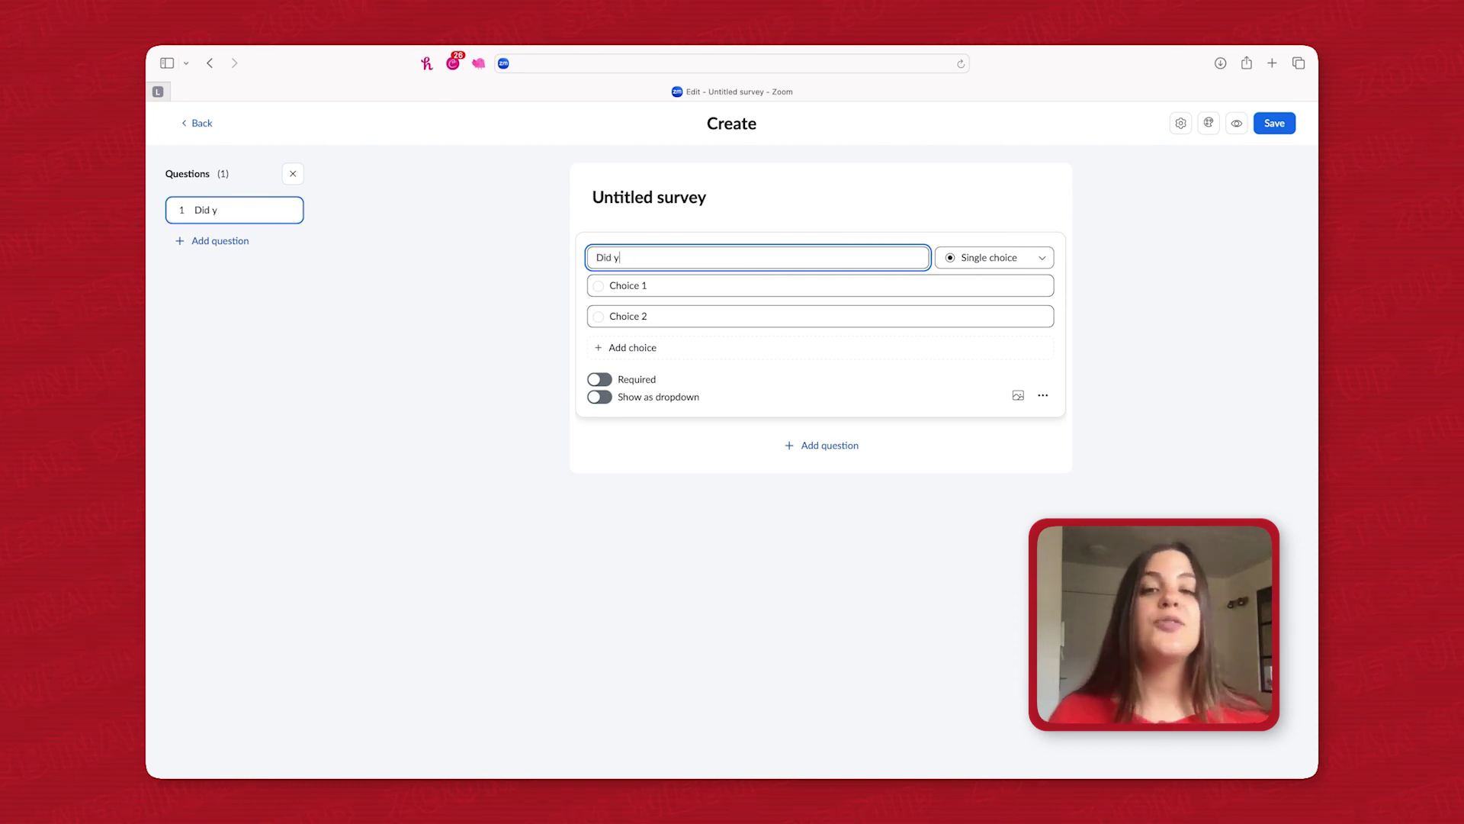
pyautogui.write('ou enjoy this web')
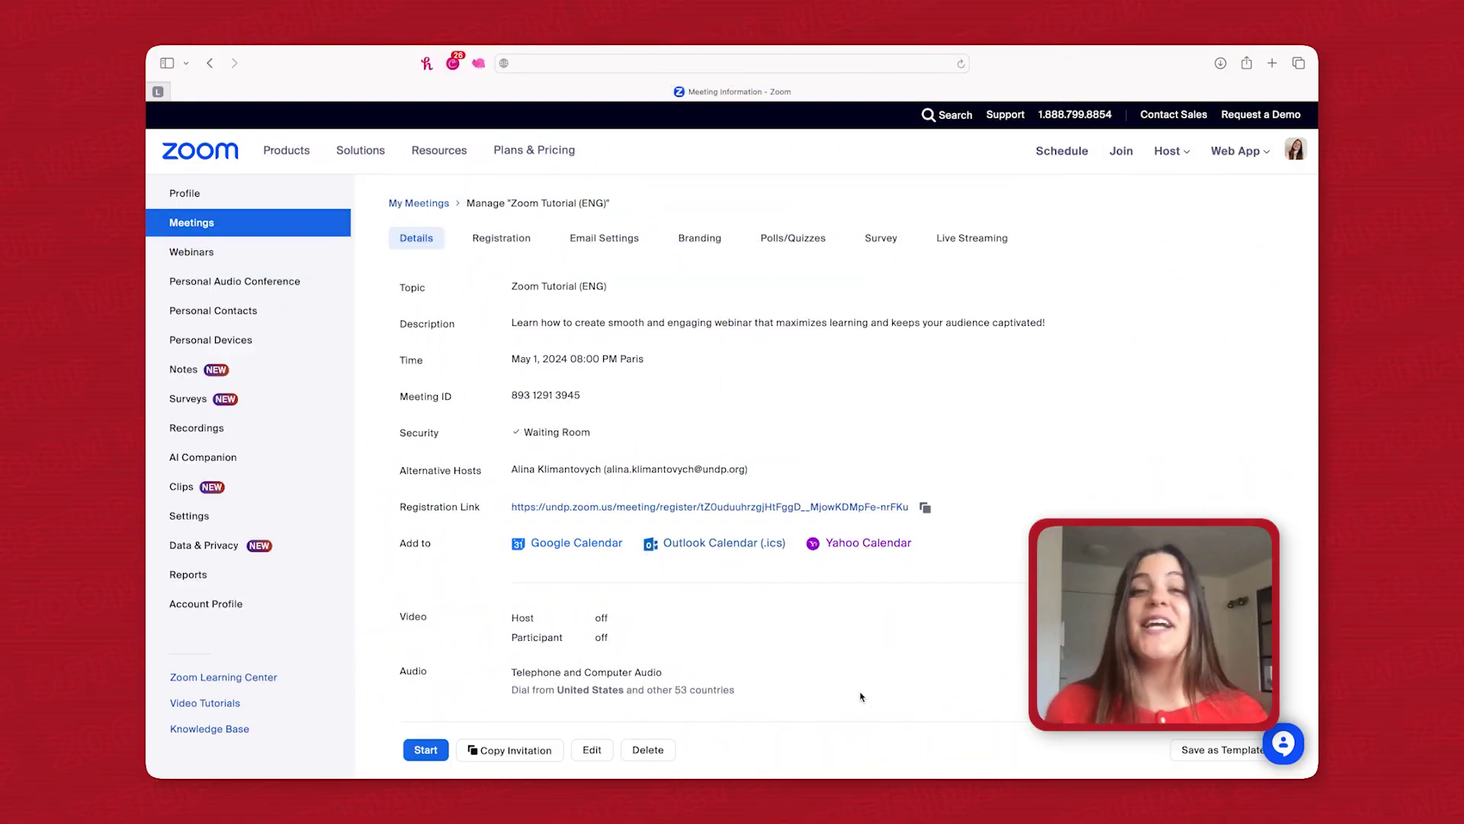
# - Copy the registration link from the meeting's details
pyautogui.scroll(-2, 866, 693)
pyautogui.scroll(2, 866, 693)
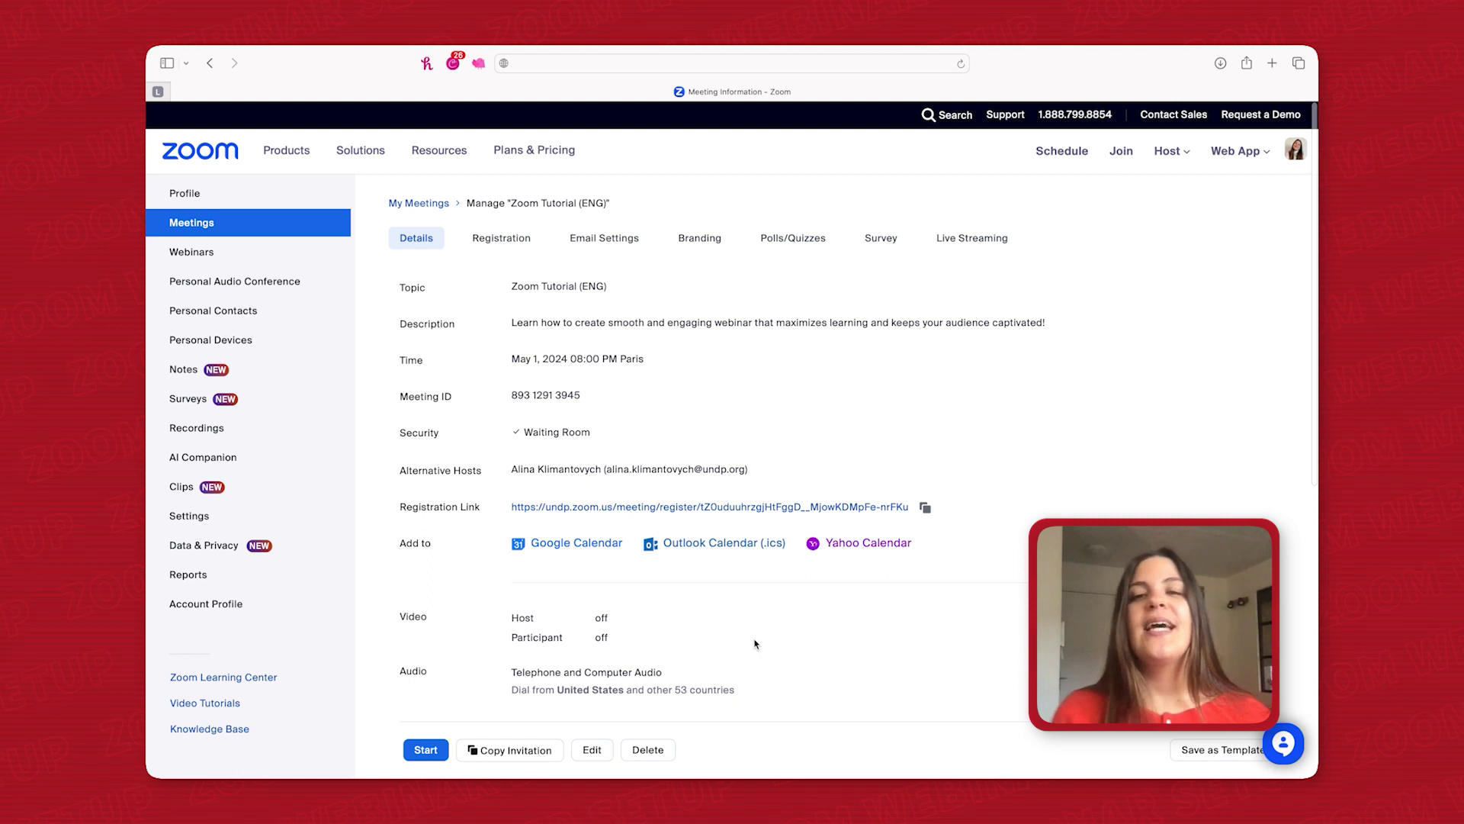
pyautogui.scroll(-2, 755, 644)
pyautogui.click(925, 447)
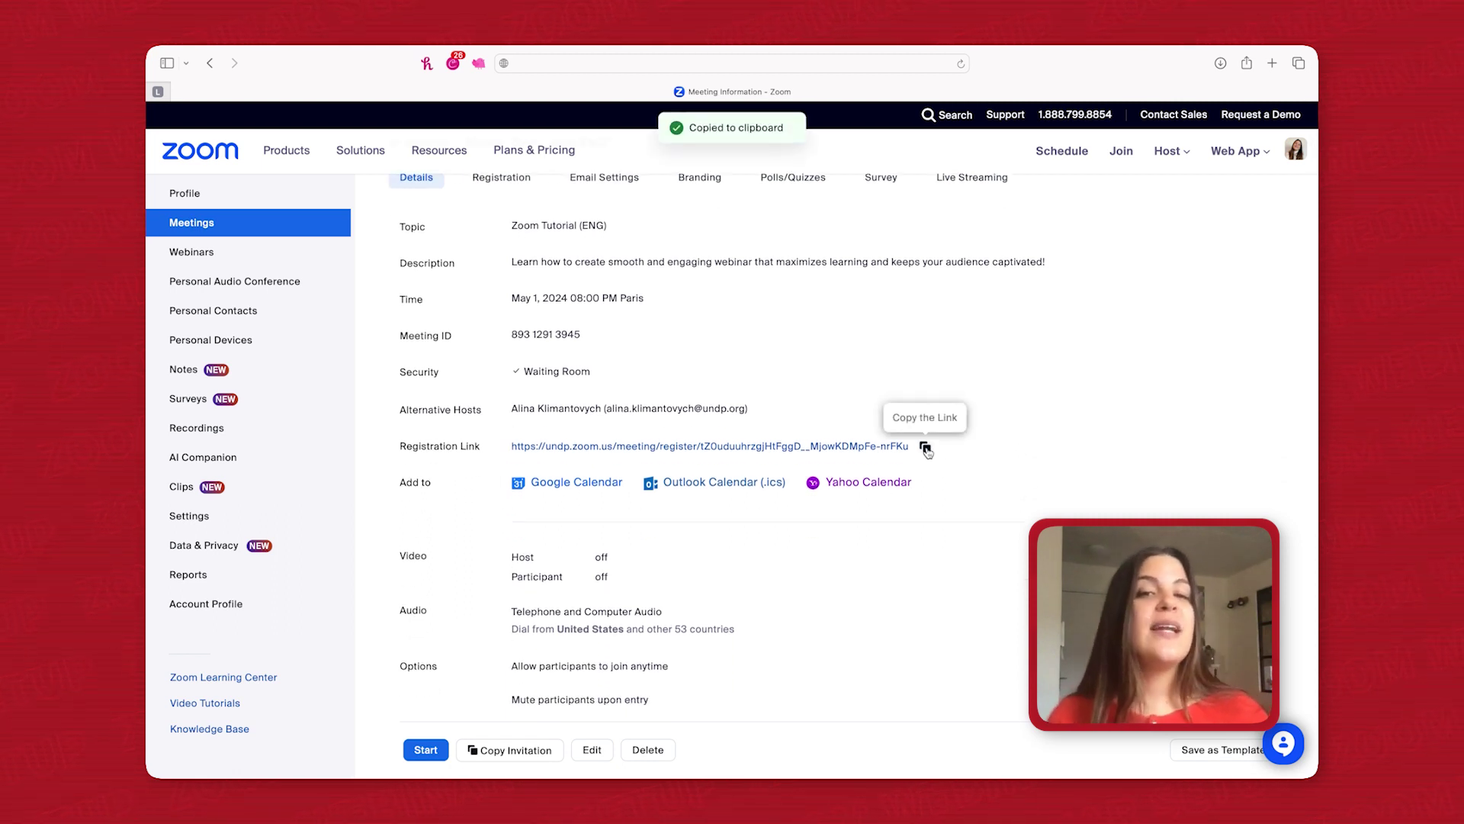
pyautogui.scroll(-4, 926, 451)
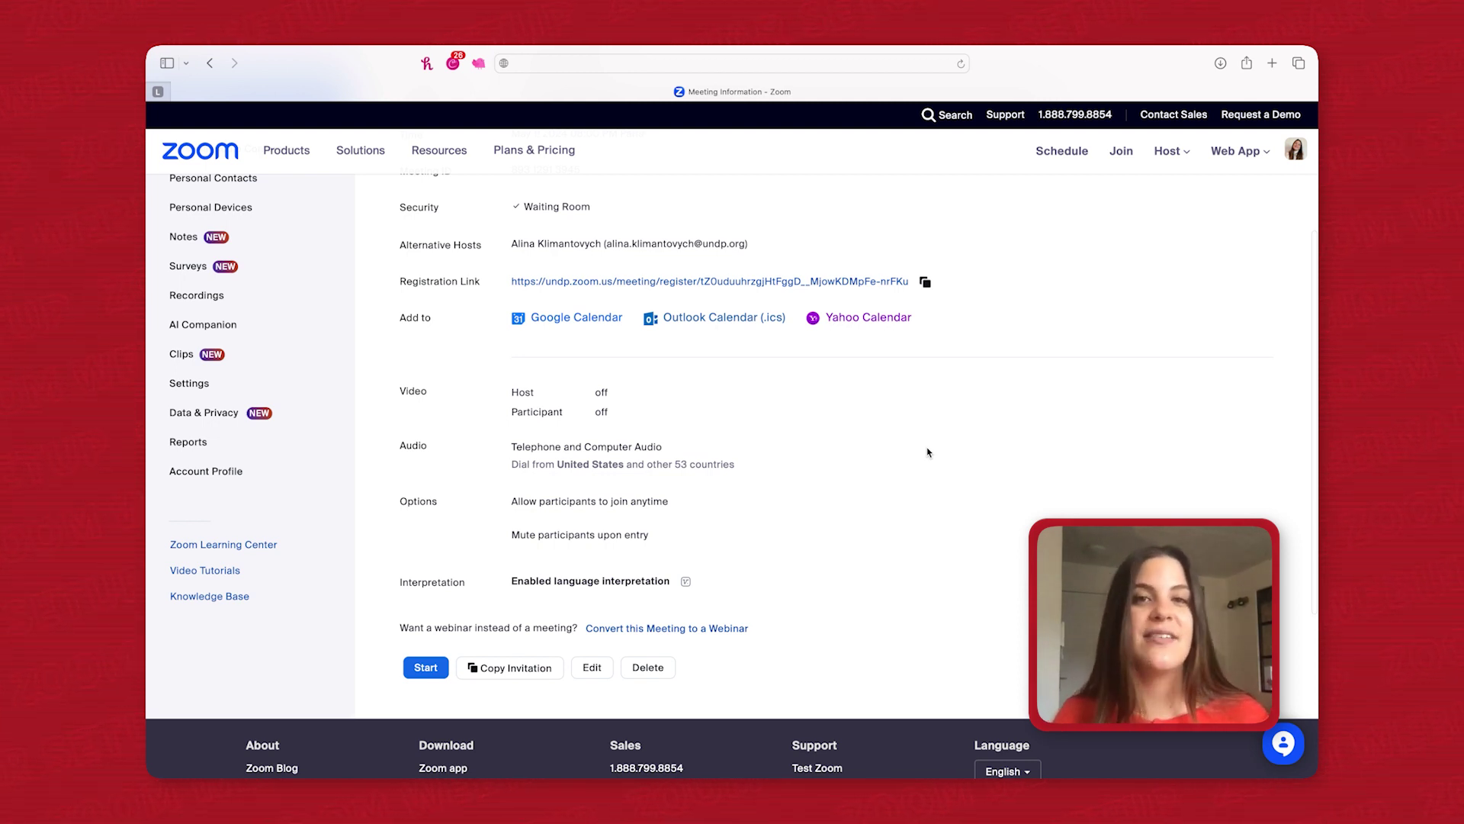
pyautogui.scroll(5, 928, 452)
pyautogui.scroll(1, 928, 453)
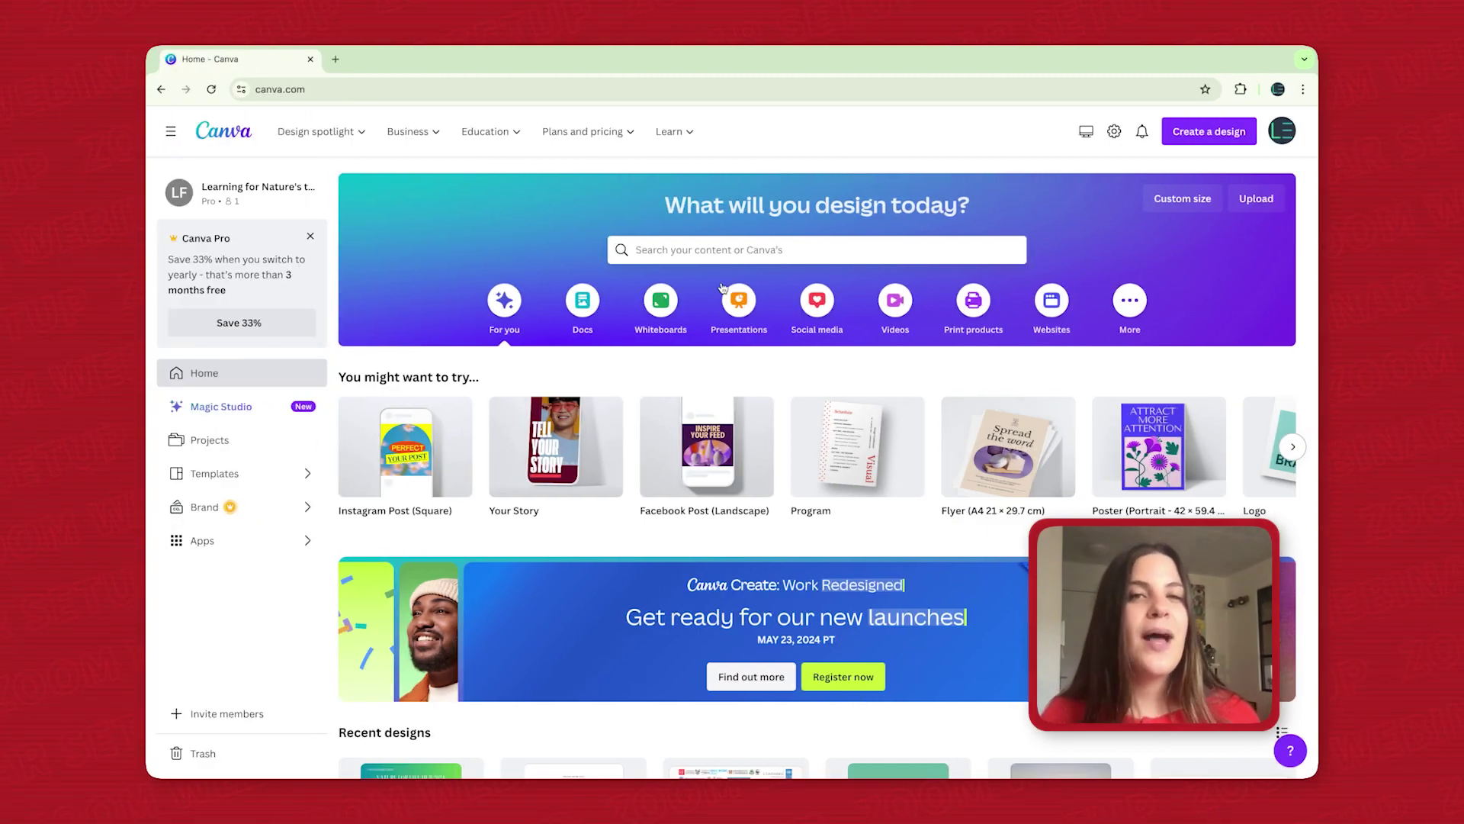
# - Switch to Canva, create a Presentation (16:9) with the Green Blobs Basic Simple Presentation template and display page 5
pyautogui.click(738, 308)
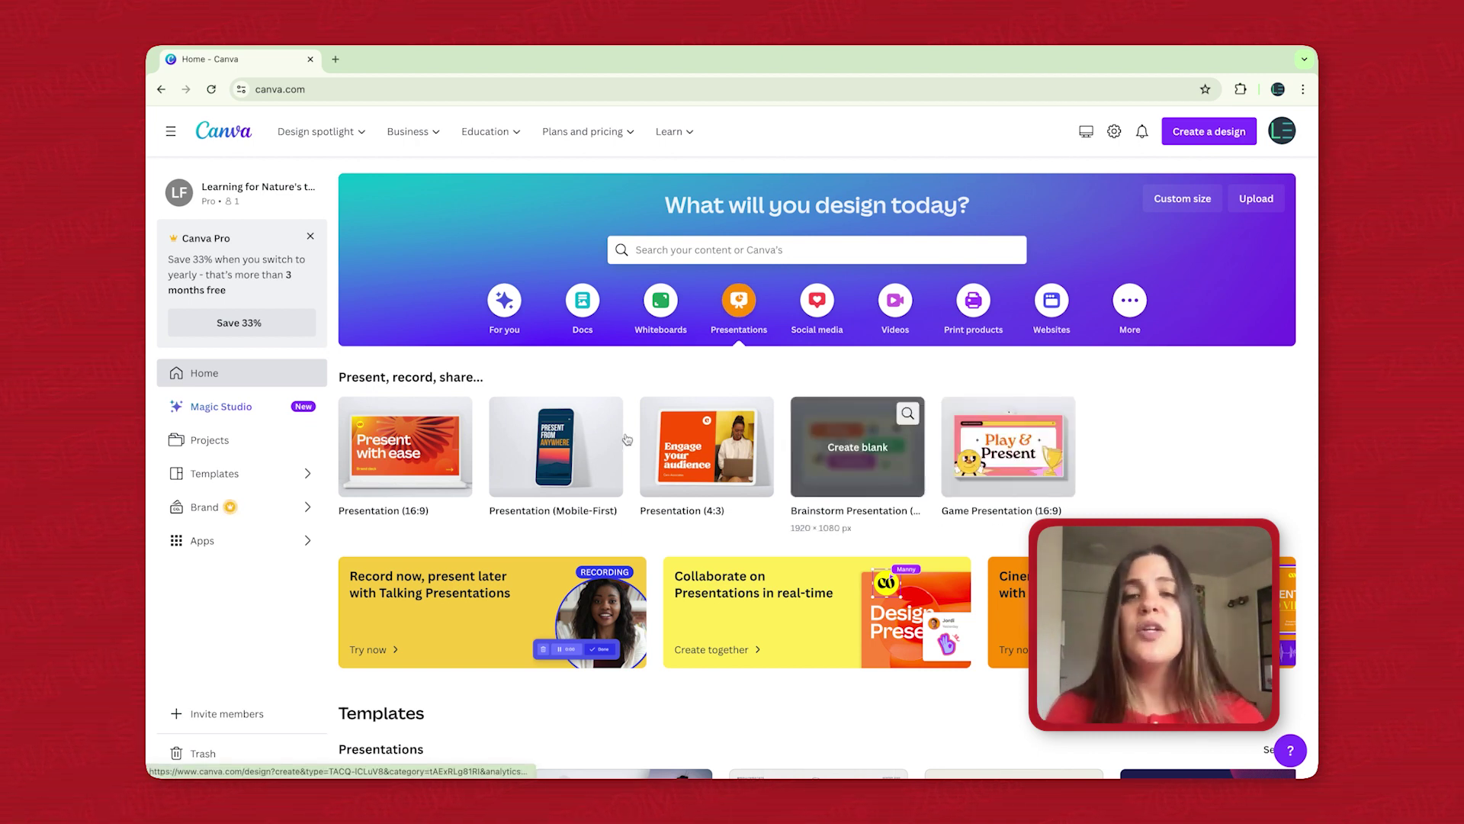
pyautogui.click(403, 451)
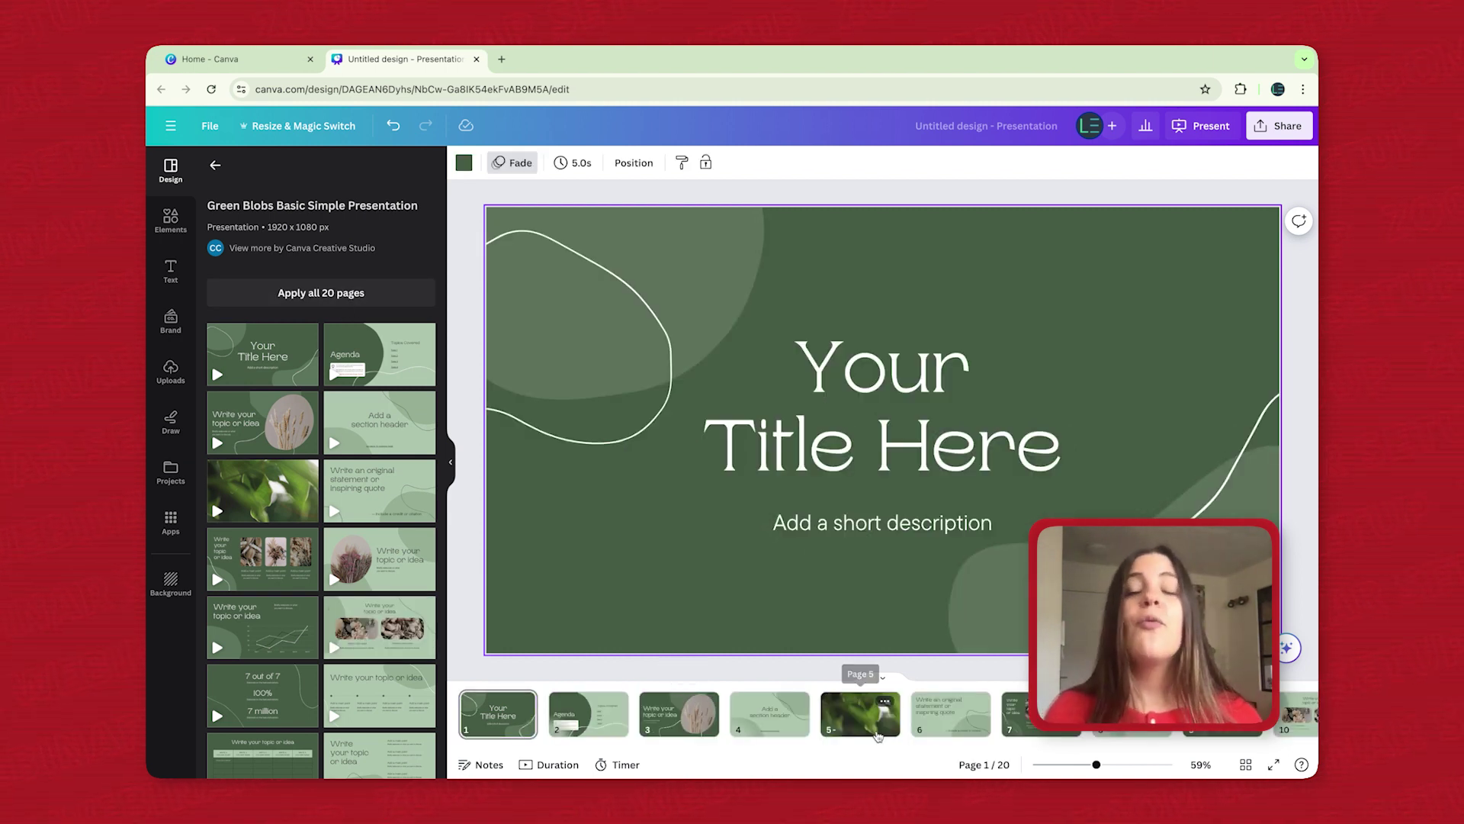
pyautogui.click(848, 727)
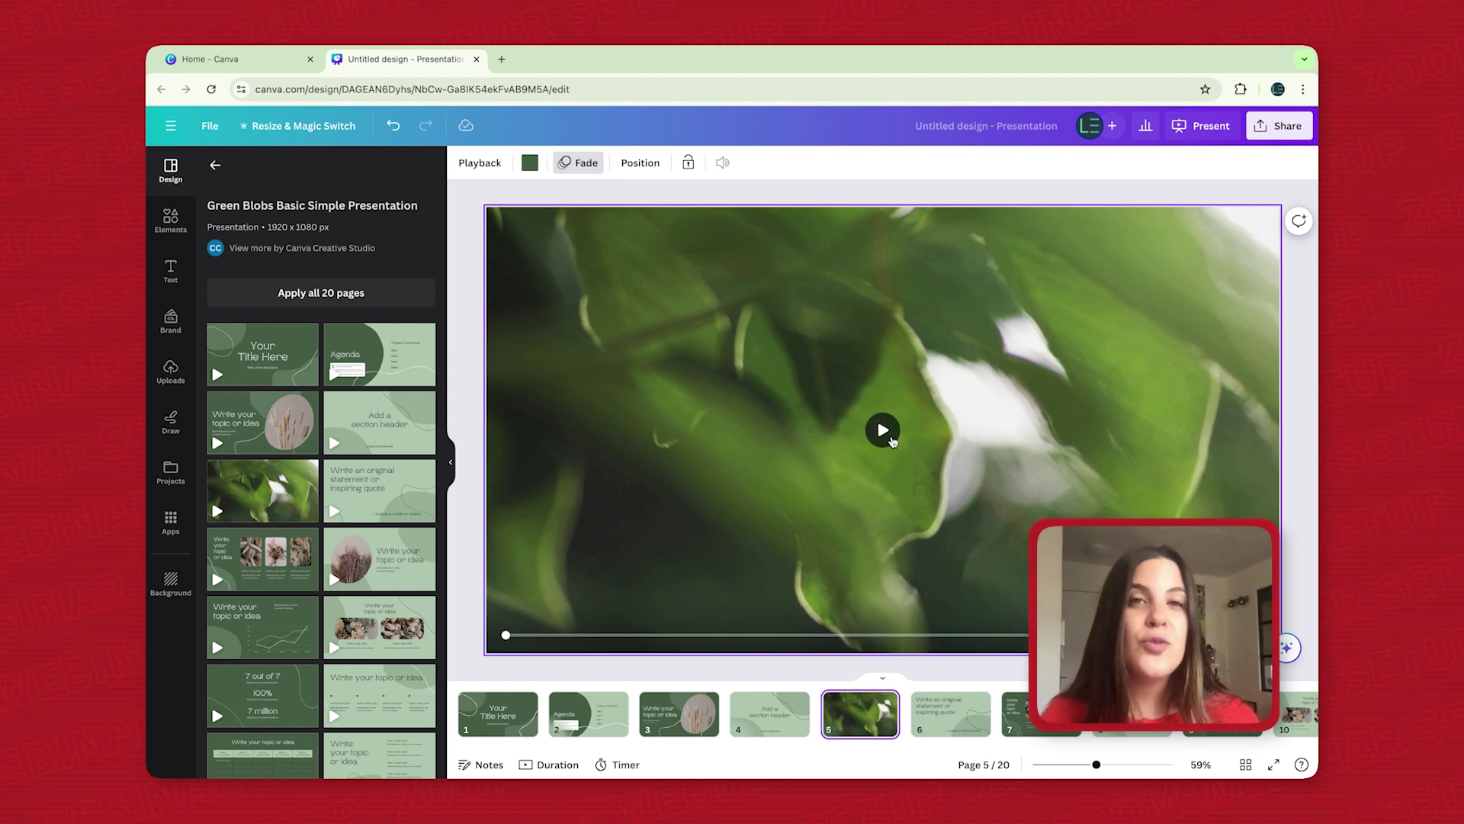
# - Present the Zoom Tutorial design full screen and advance to the Agenda slide
pyautogui.click(679, 713)
pyautogui.click(581, 706)
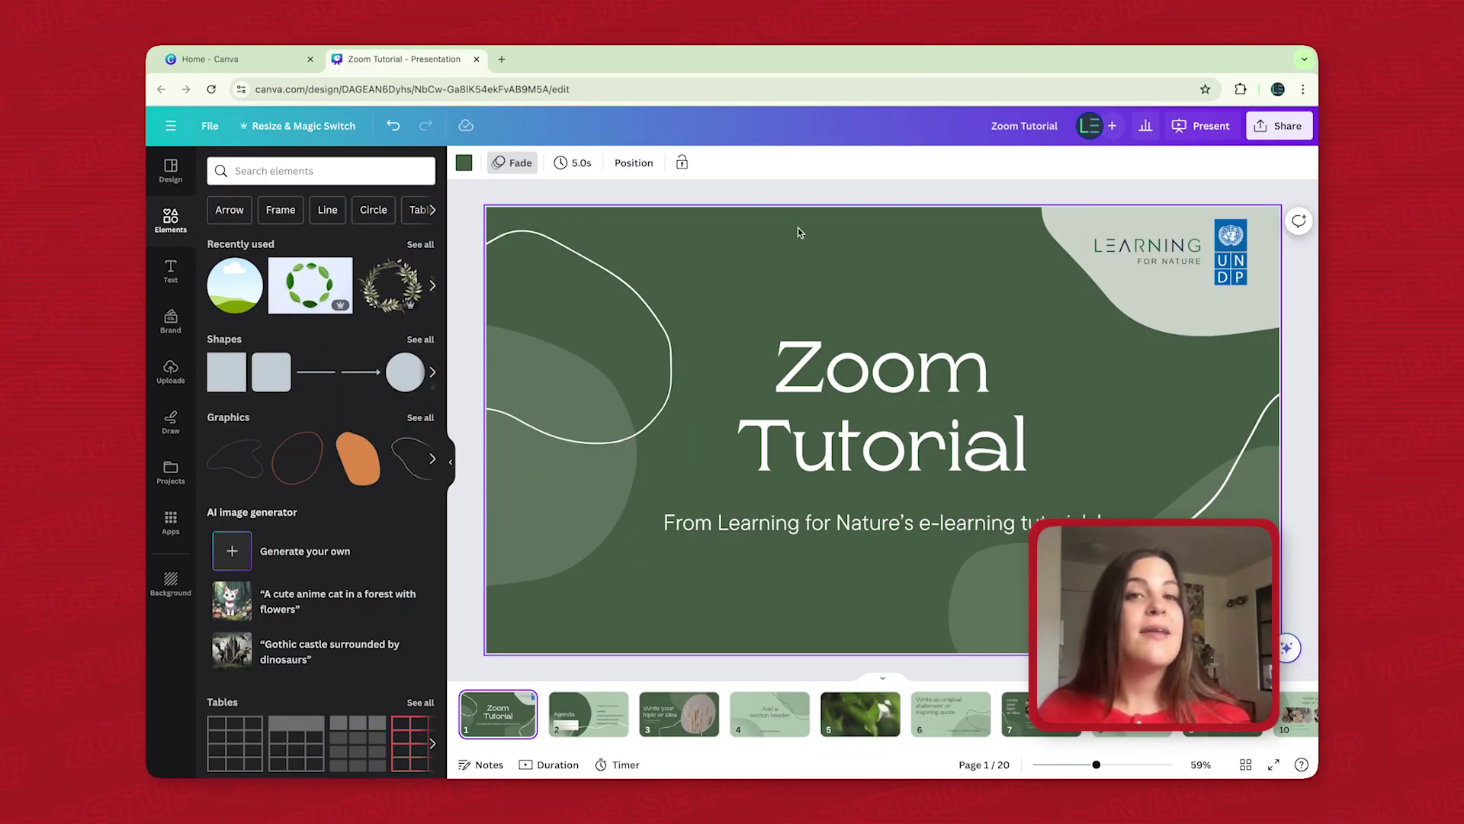
pyautogui.click(1204, 130)
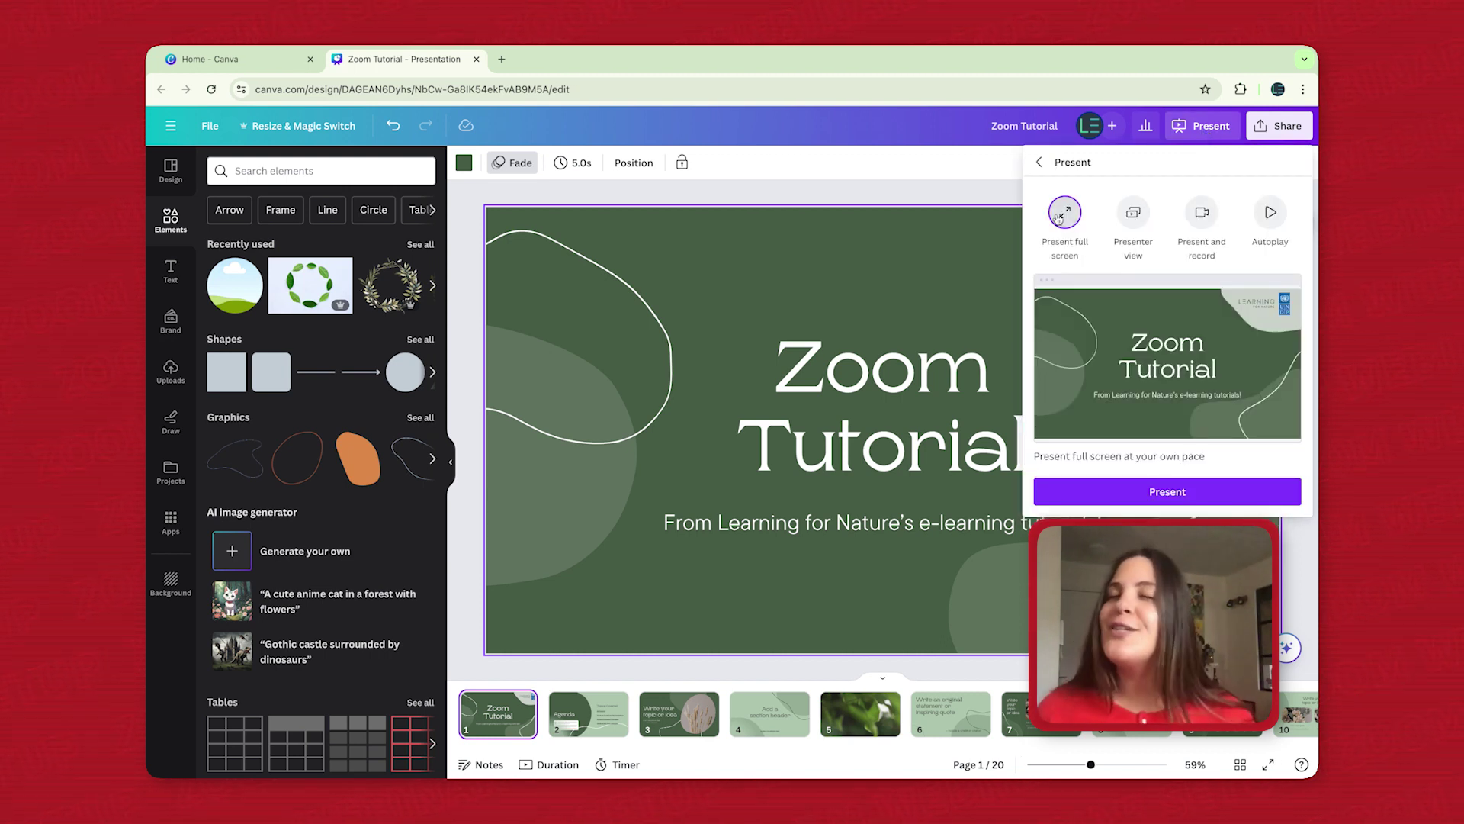
pyautogui.click(1098, 492)
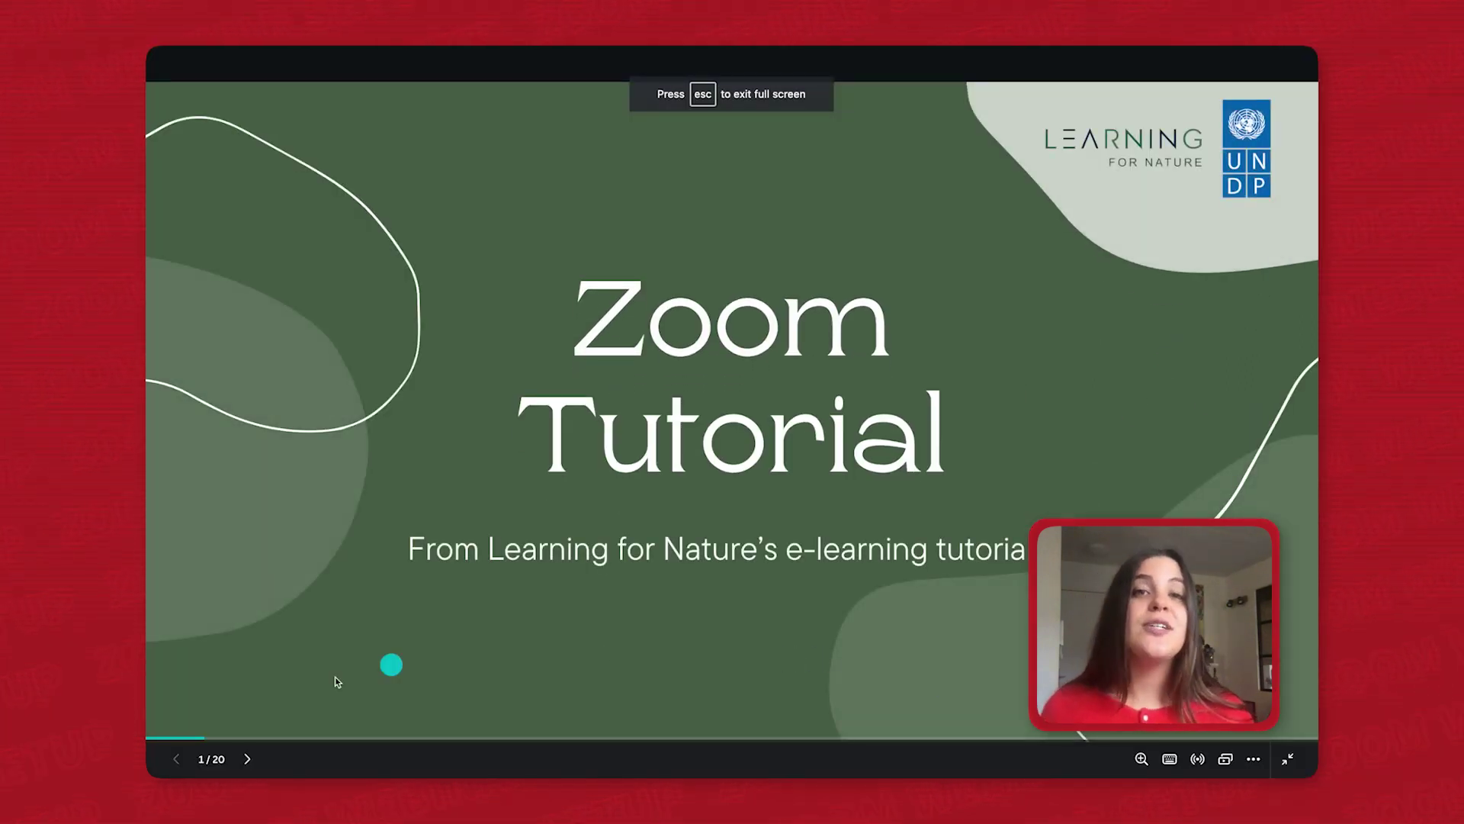
pyautogui.click(247, 758)
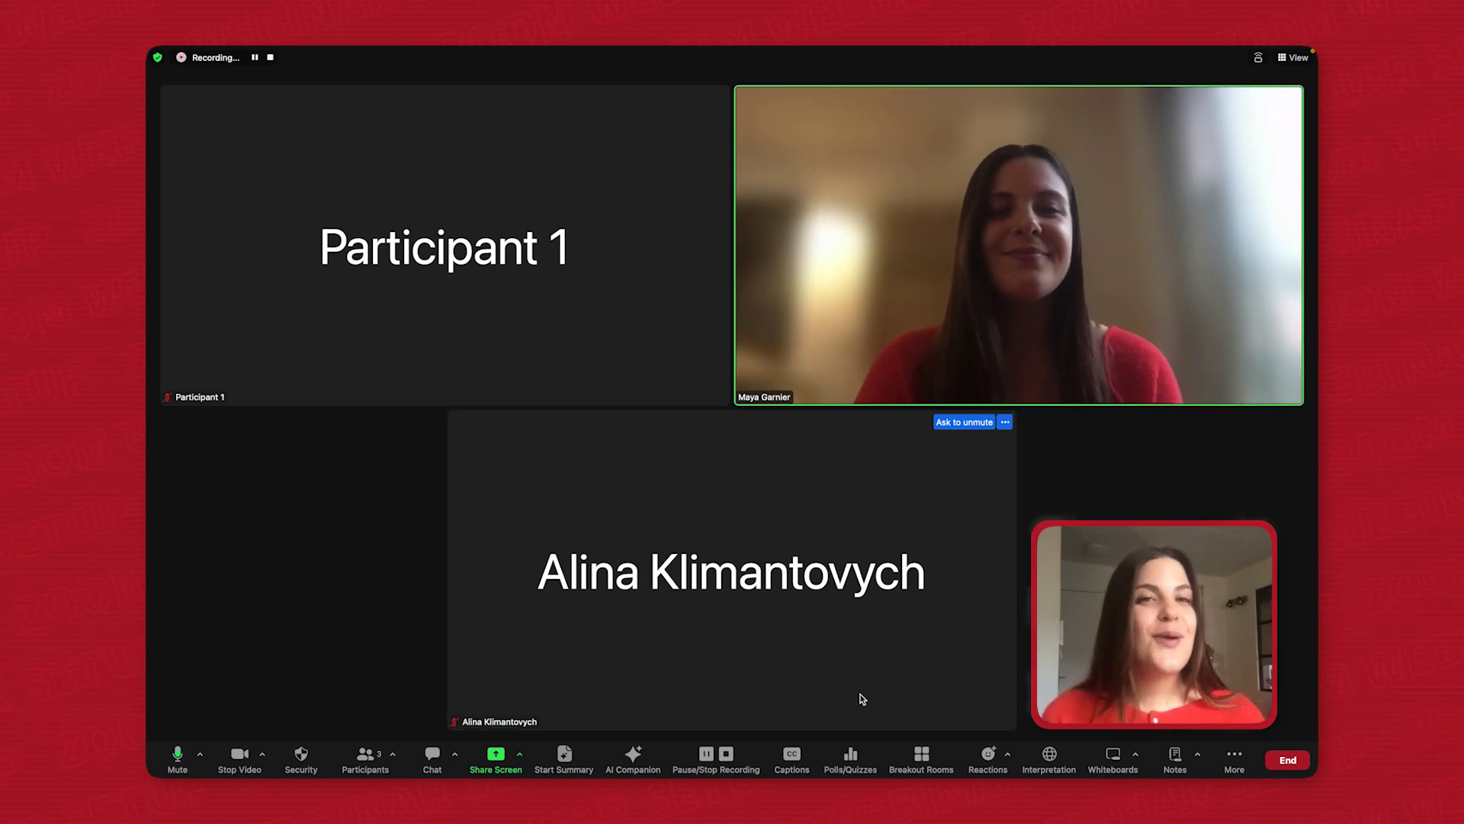
# - Switch to the Zoom meeting, share the Google Chrome window holding the Zoom Tutorial presentation, and stop the share
pyautogui.moveTo(579, 331)
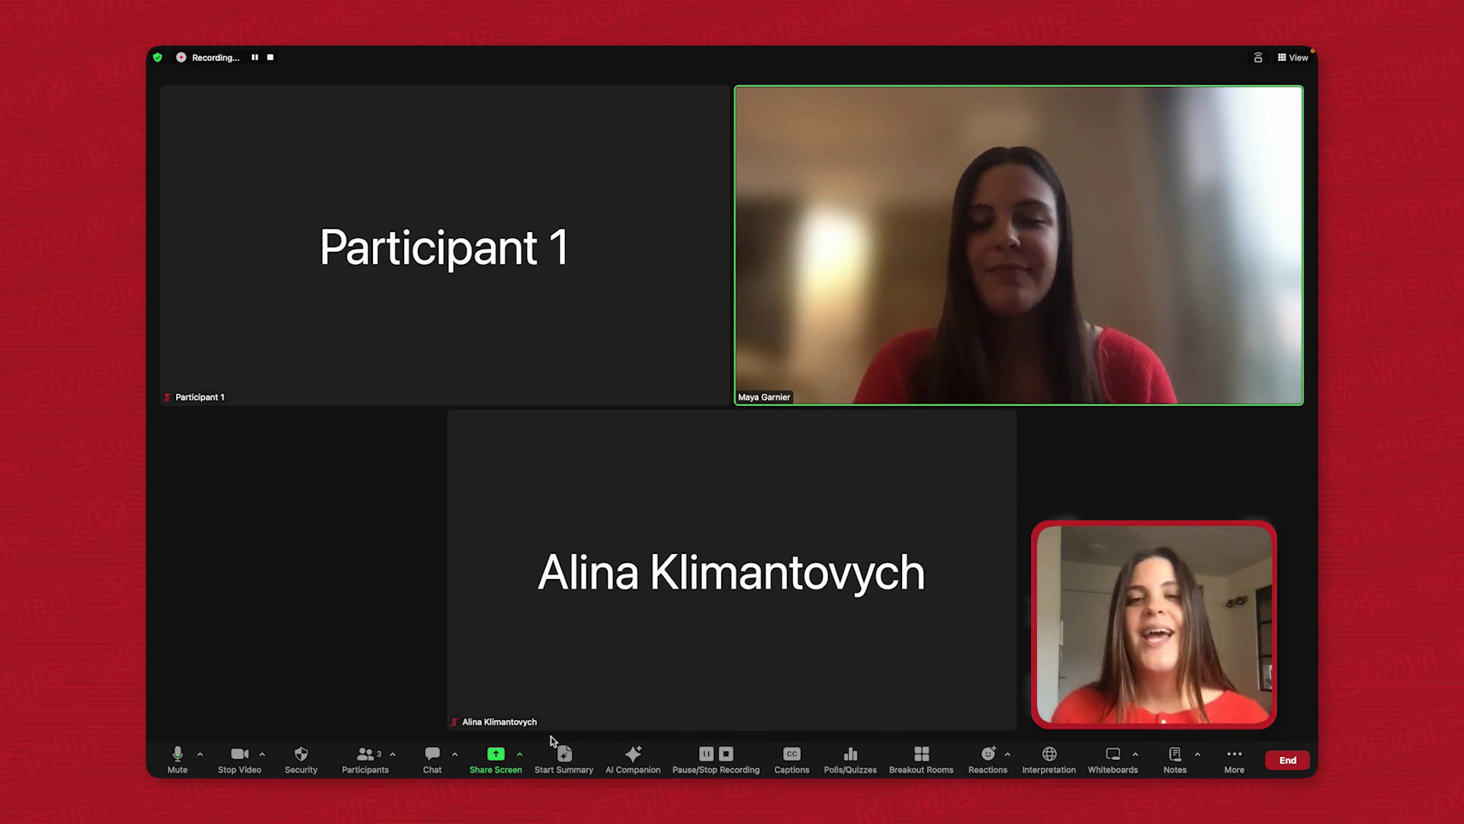
pyautogui.click(493, 761)
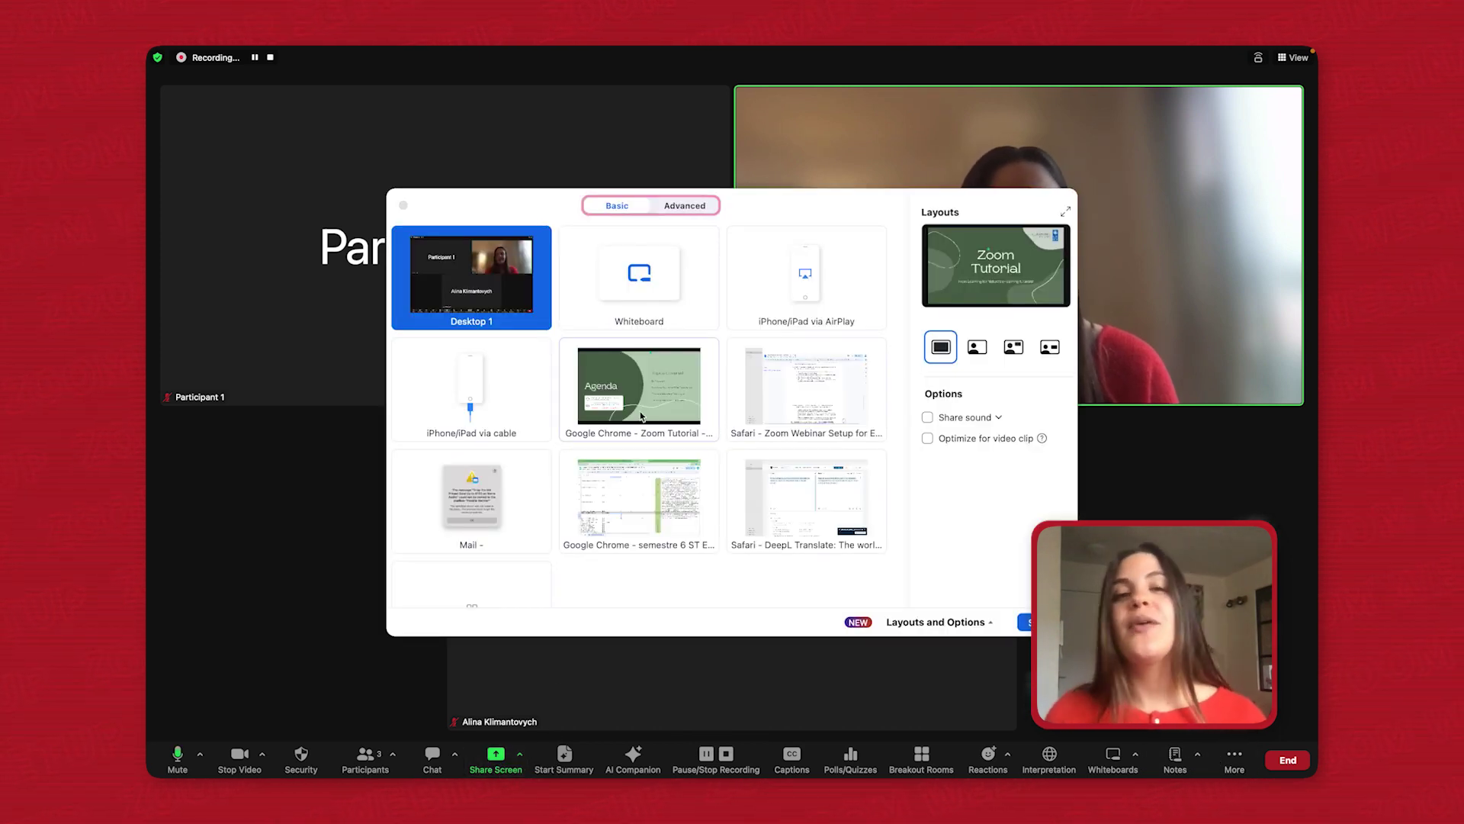
pyautogui.click(639, 388)
pyautogui.click(1025, 622)
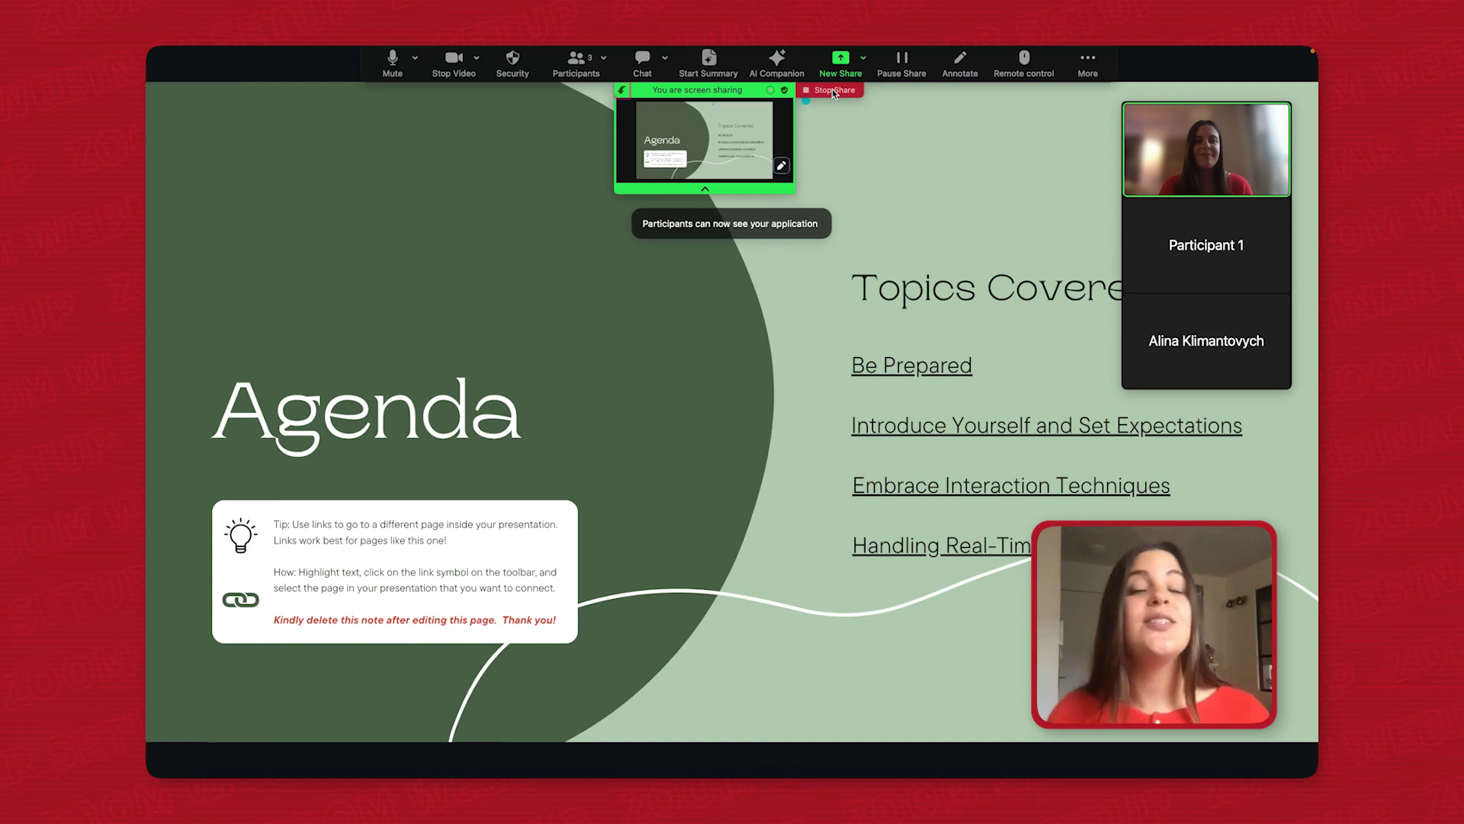
pyautogui.click(832, 89)
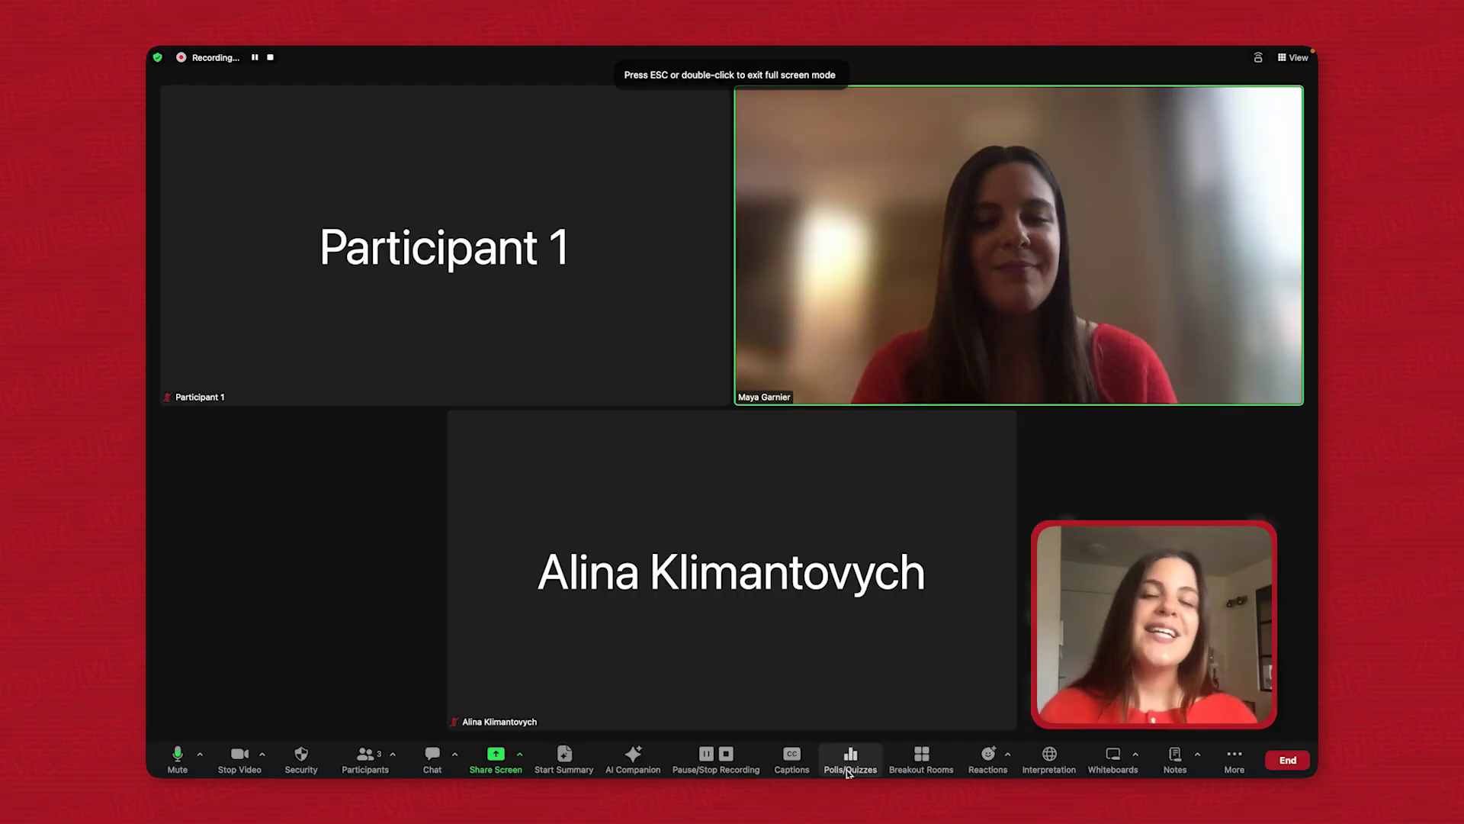
# - Draft a meeting poll with the question "Did you like this", discard it and close Polls/Quizzes
pyautogui.click(848, 770)
pyautogui.click(755, 386)
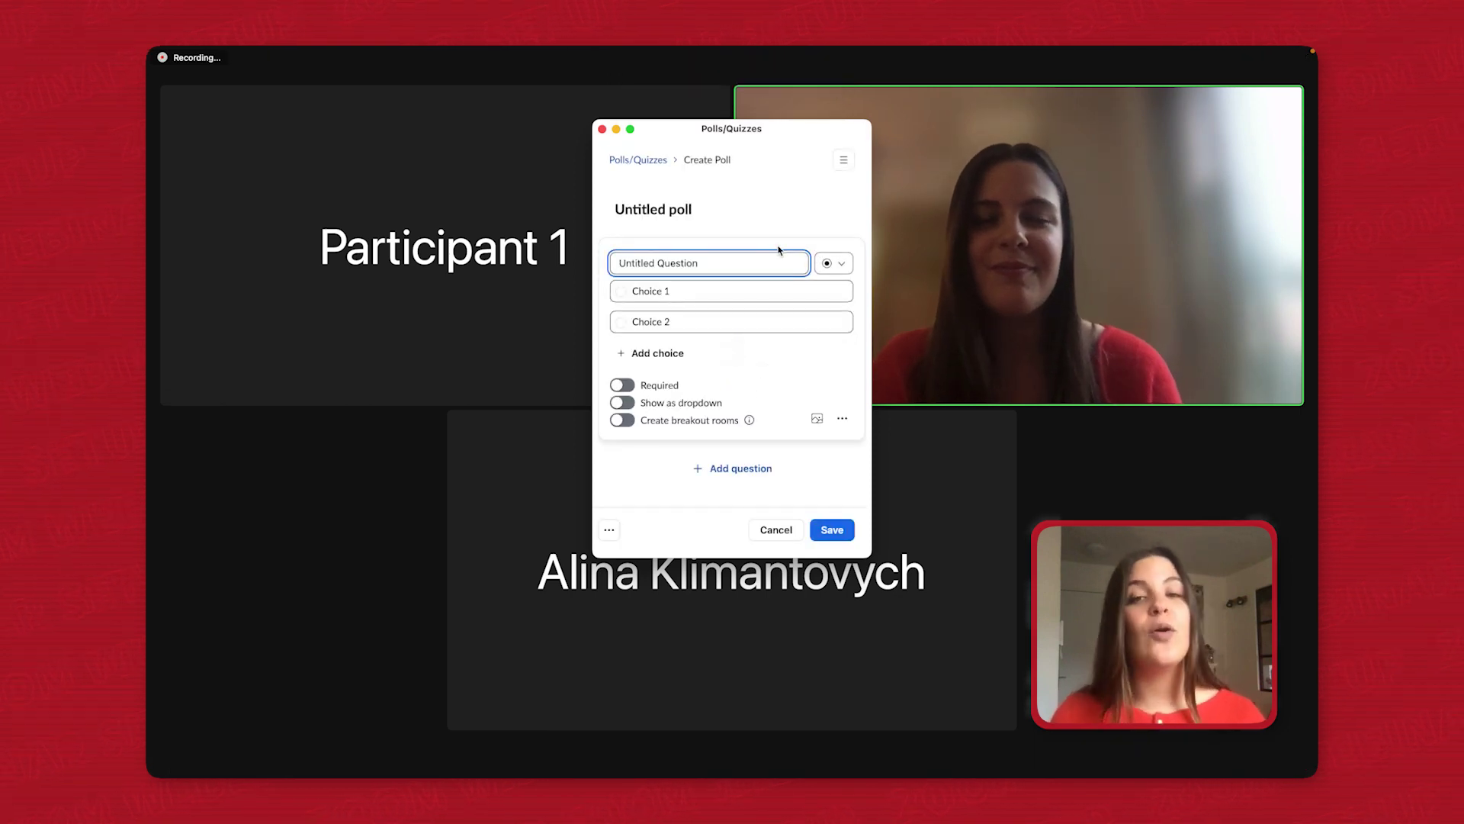
pyautogui.tripleClick(679, 263)
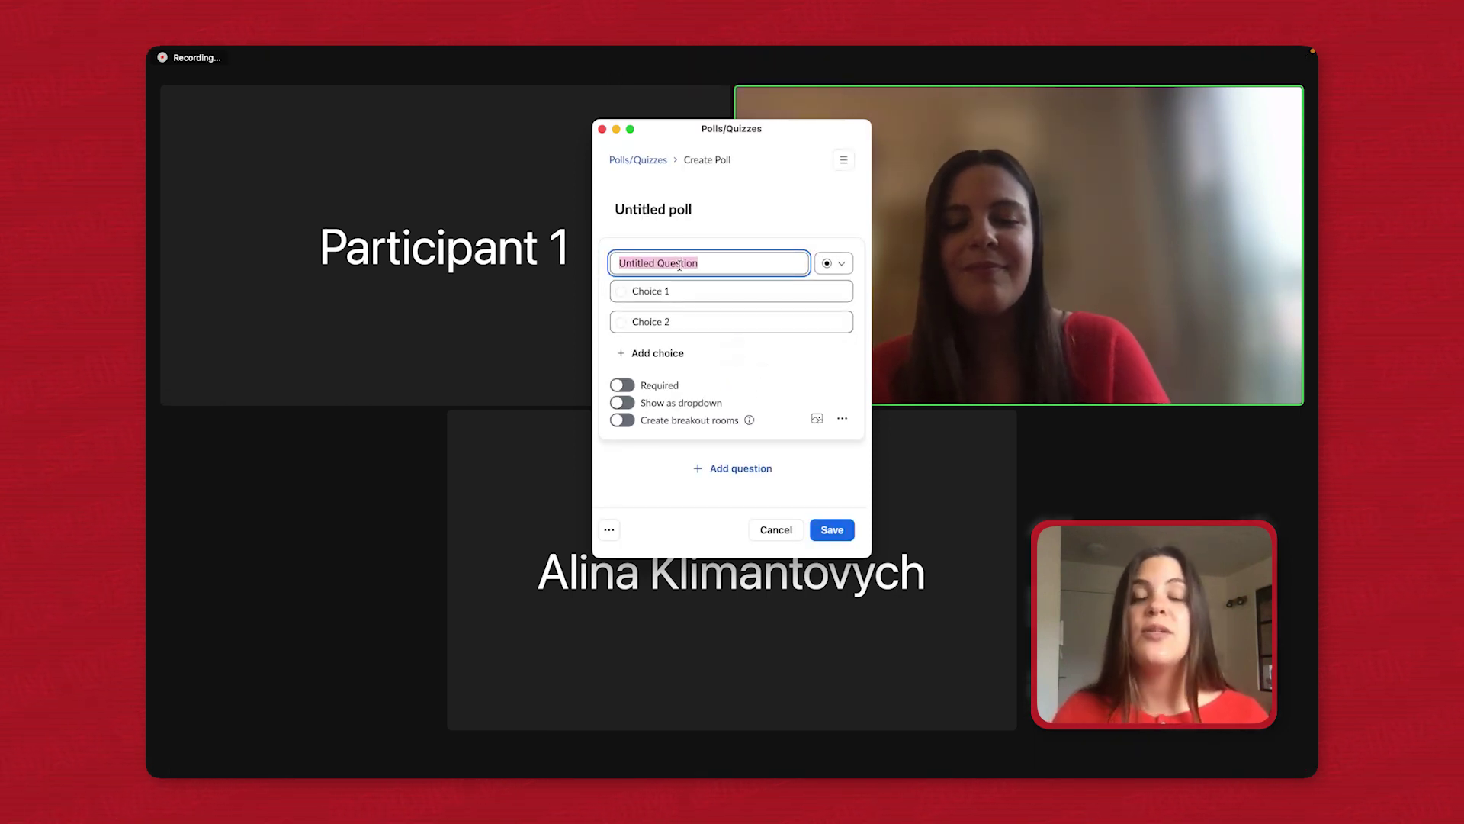
pyautogui.write('did you li')
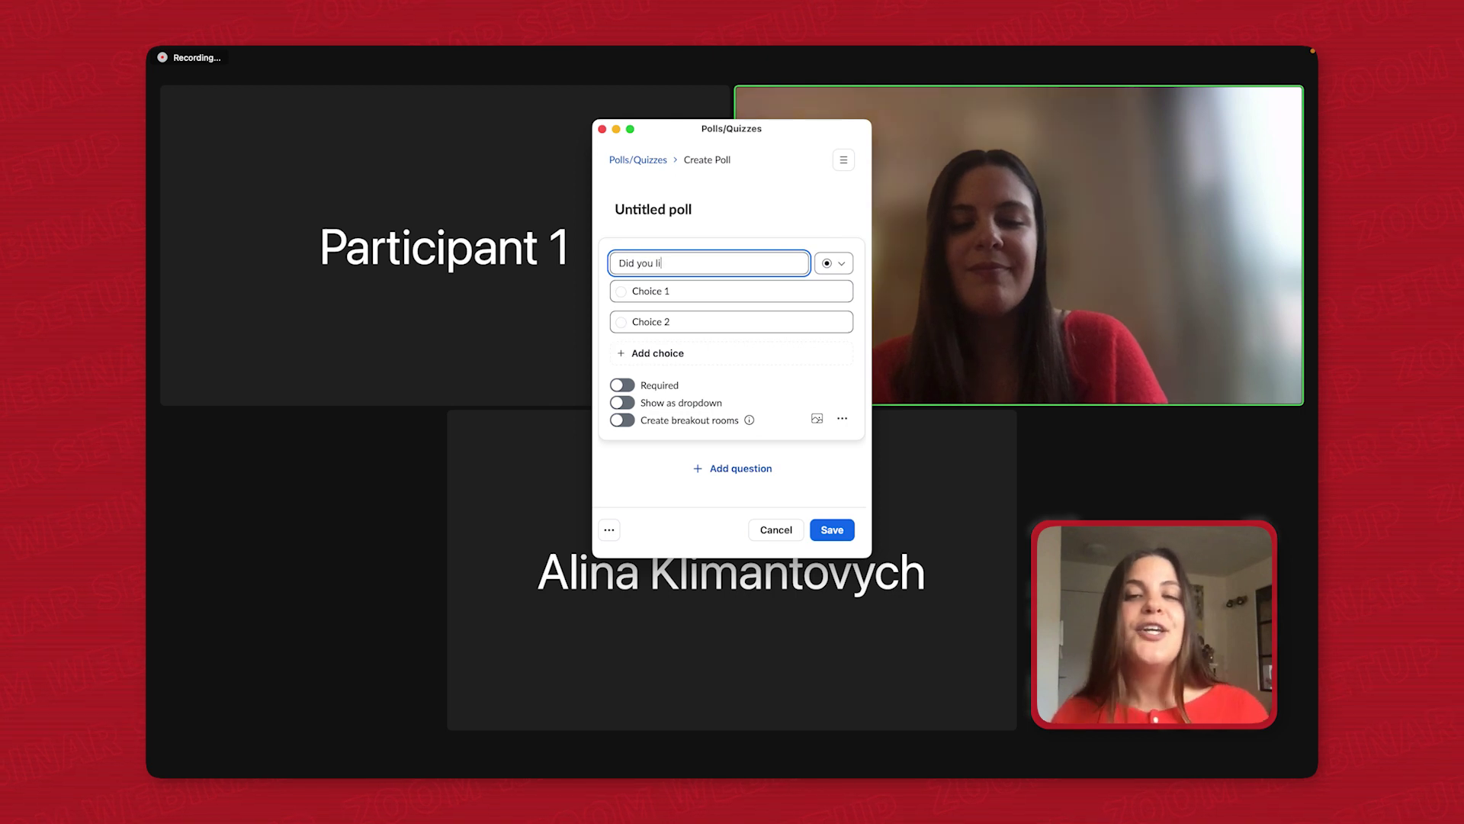
pyautogui.write('ke this')
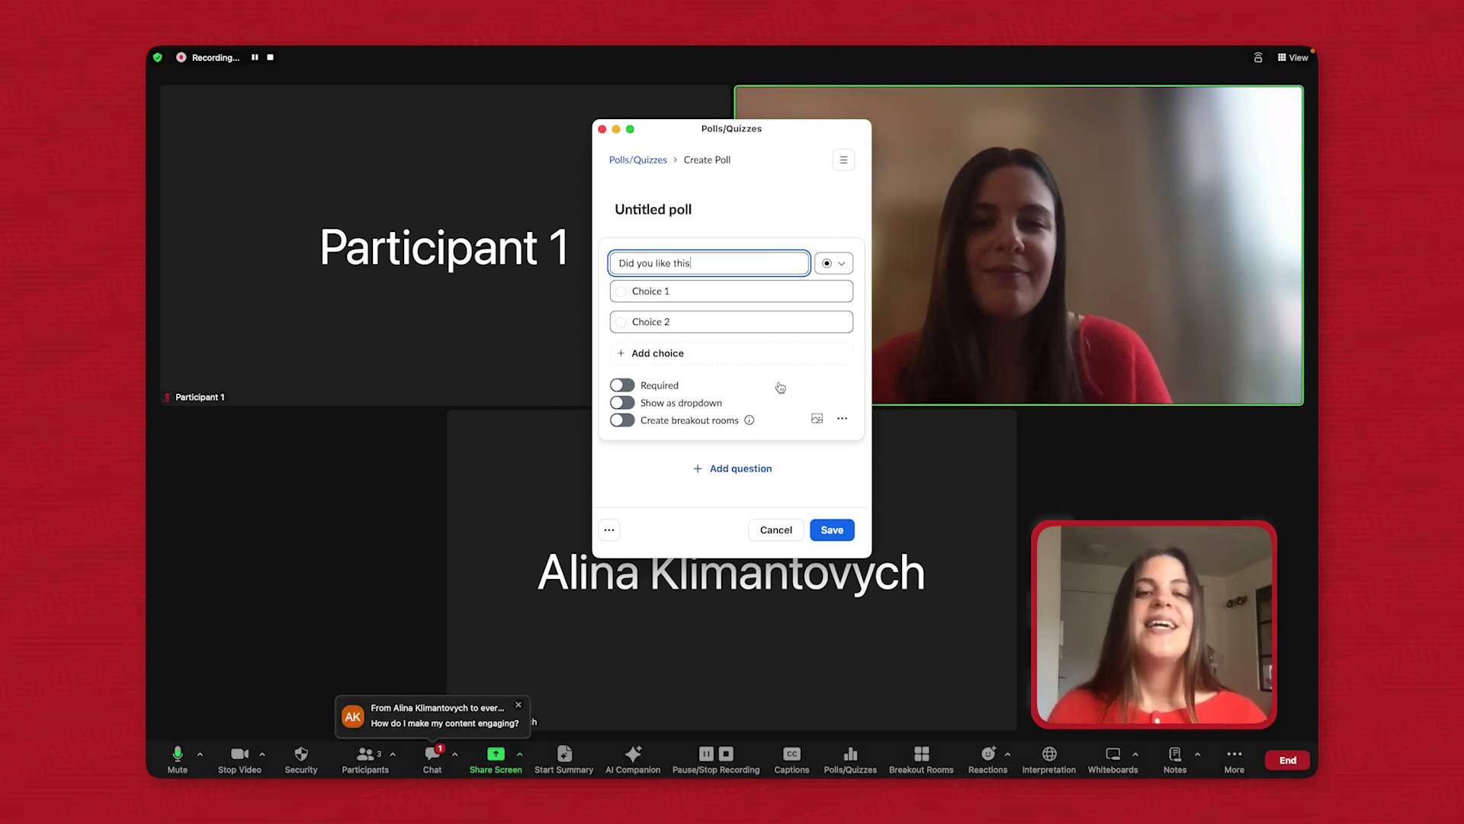
pyautogui.click(799, 528)
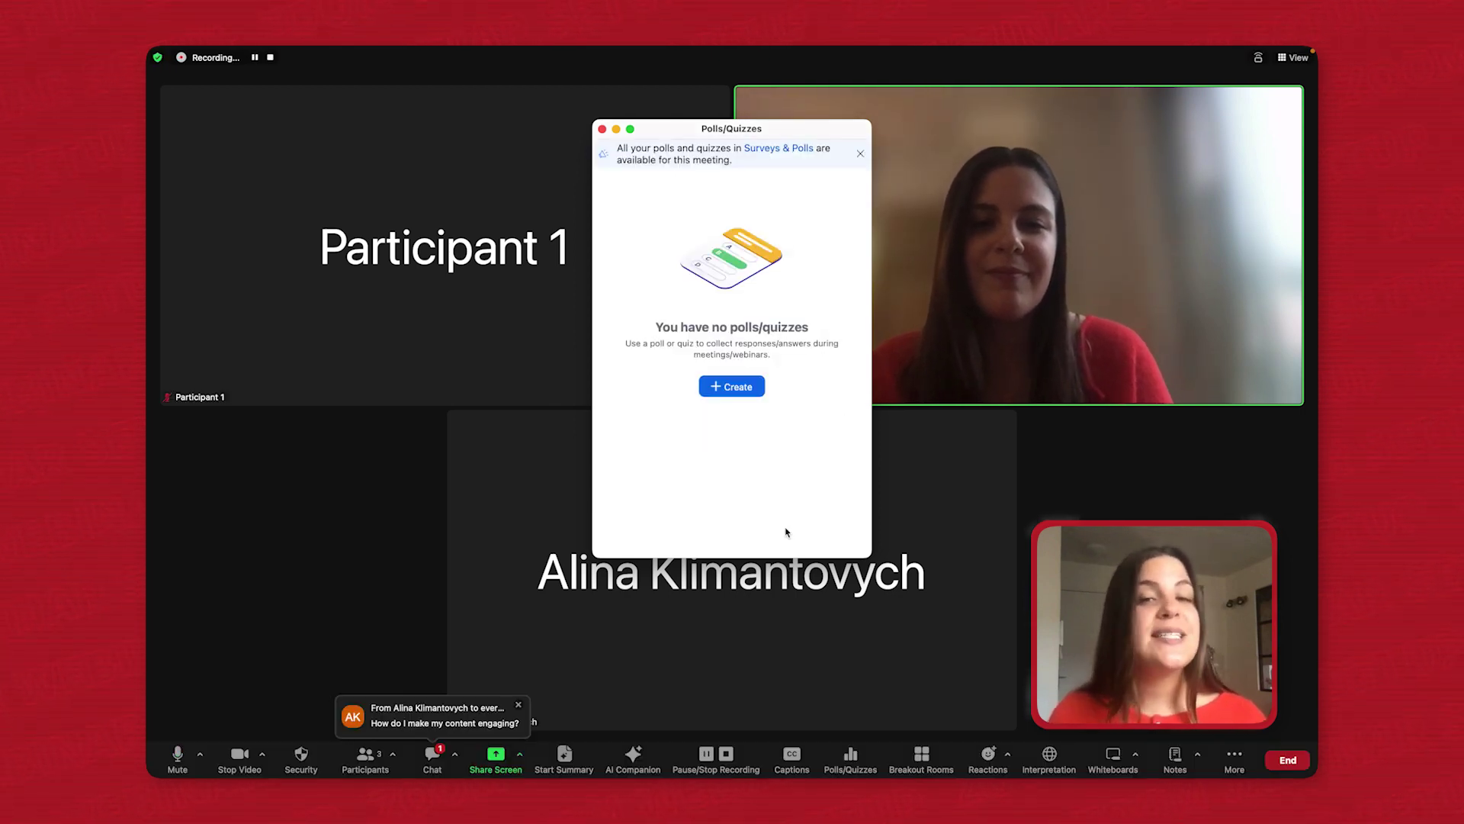
pyautogui.click(601, 130)
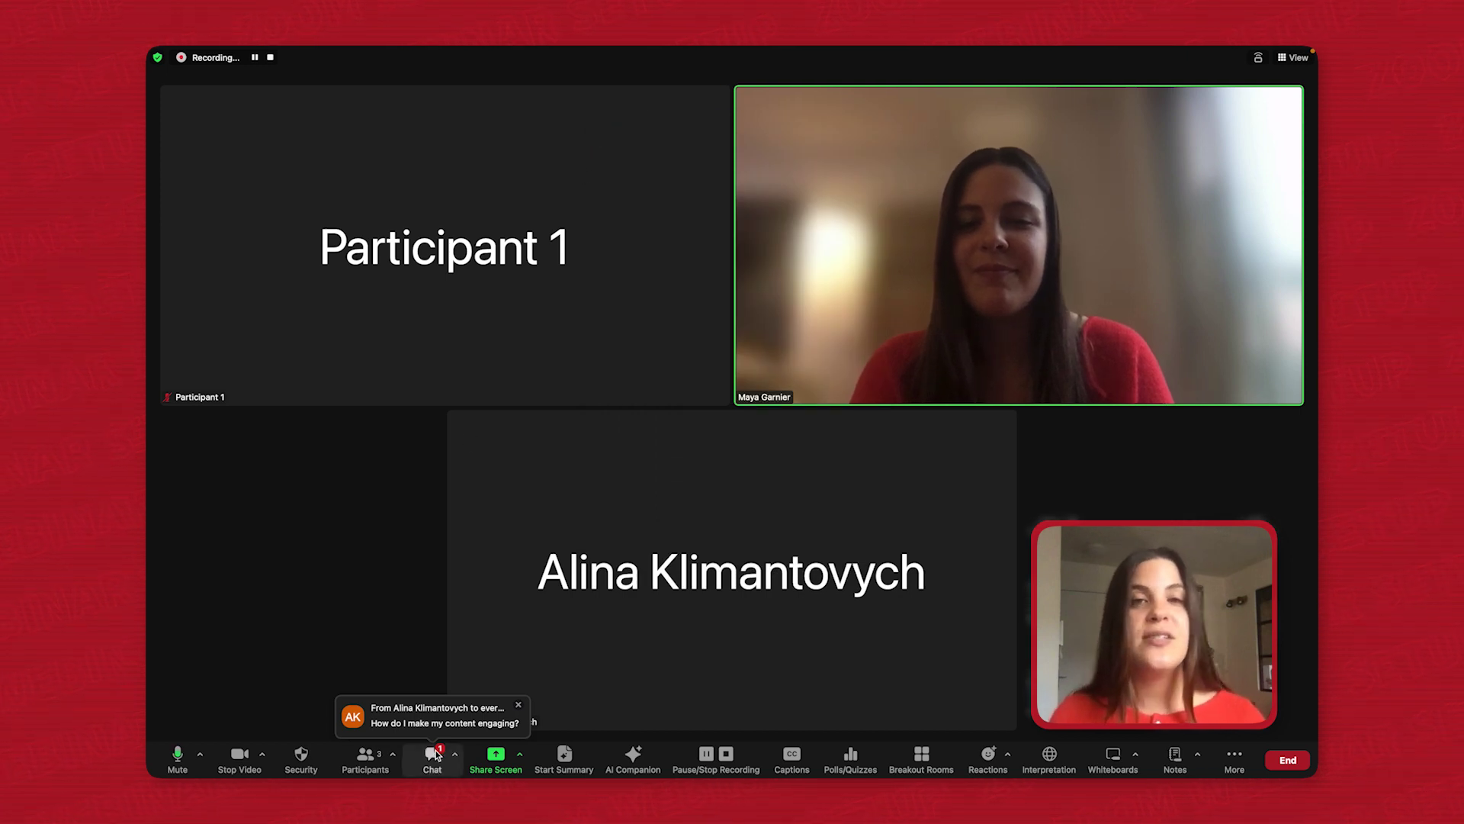
# - Open the meeting chat and enter "Hi!" as a message to everyone
pyautogui.click(435, 755)
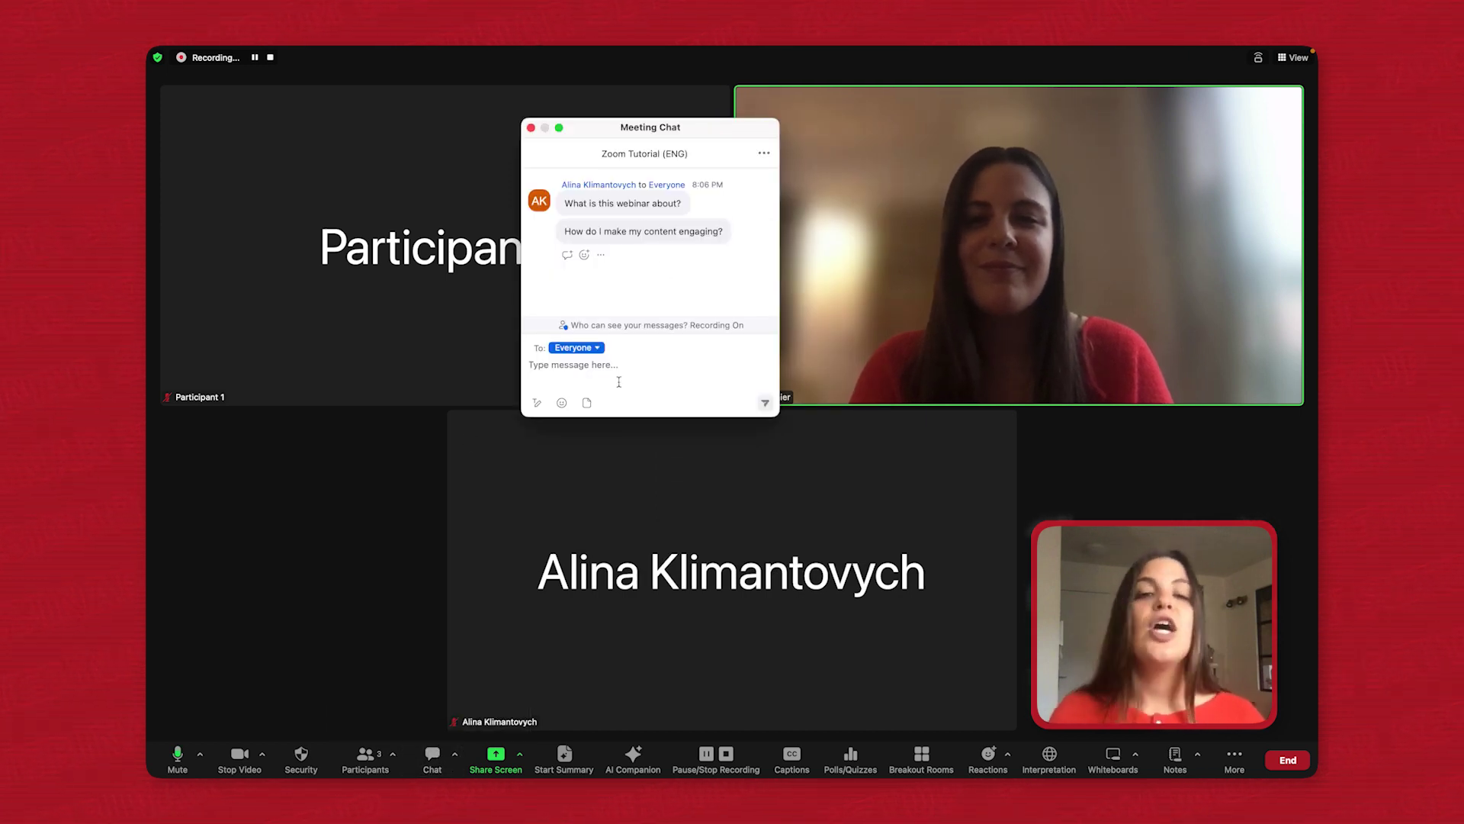
pyautogui.write('Hi!')
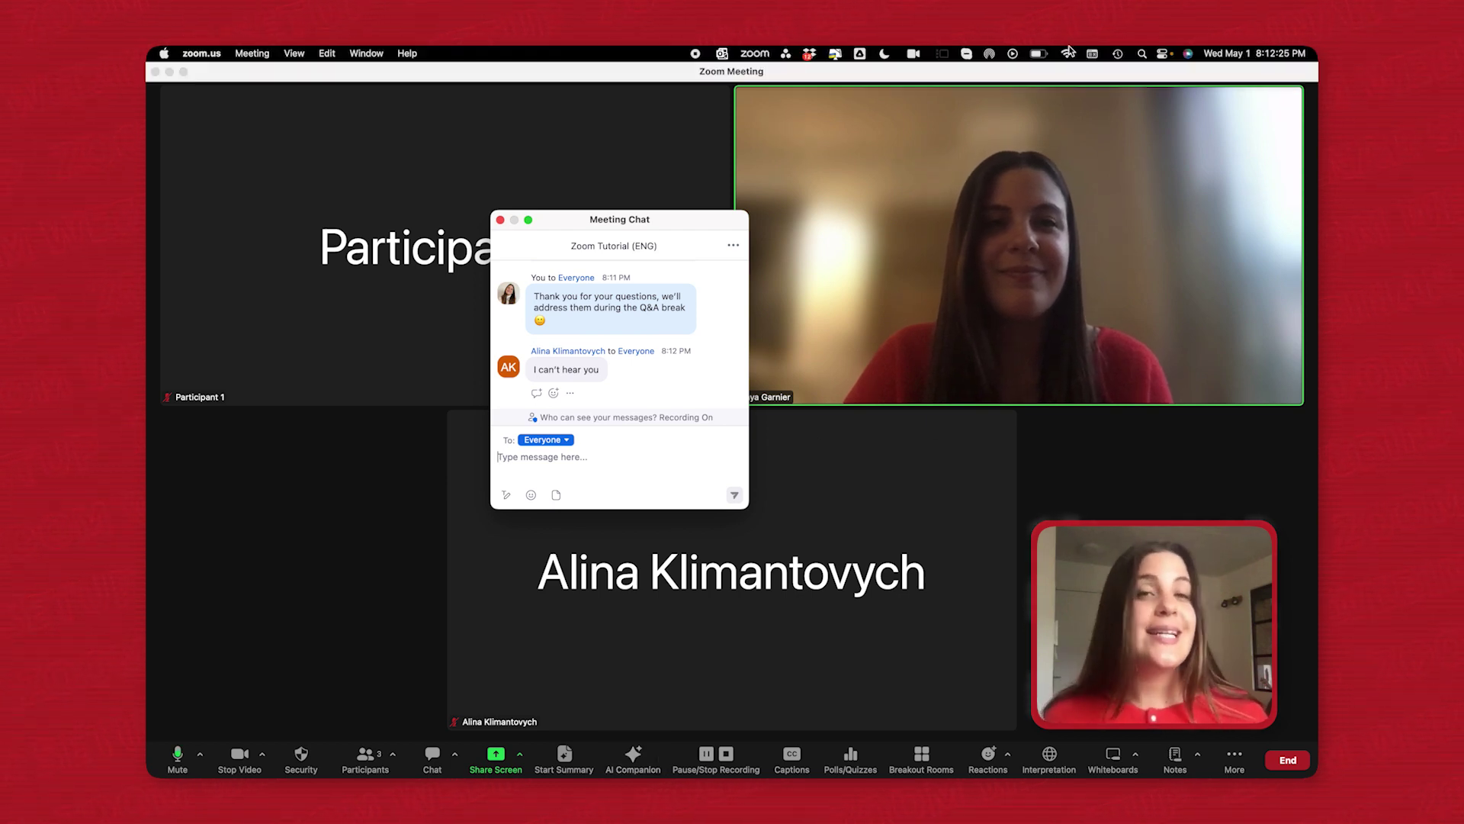
# - Check the computer's Wi-Fi connection and look through the Zoom Learning Center home page
pyautogui.click(1067, 54)
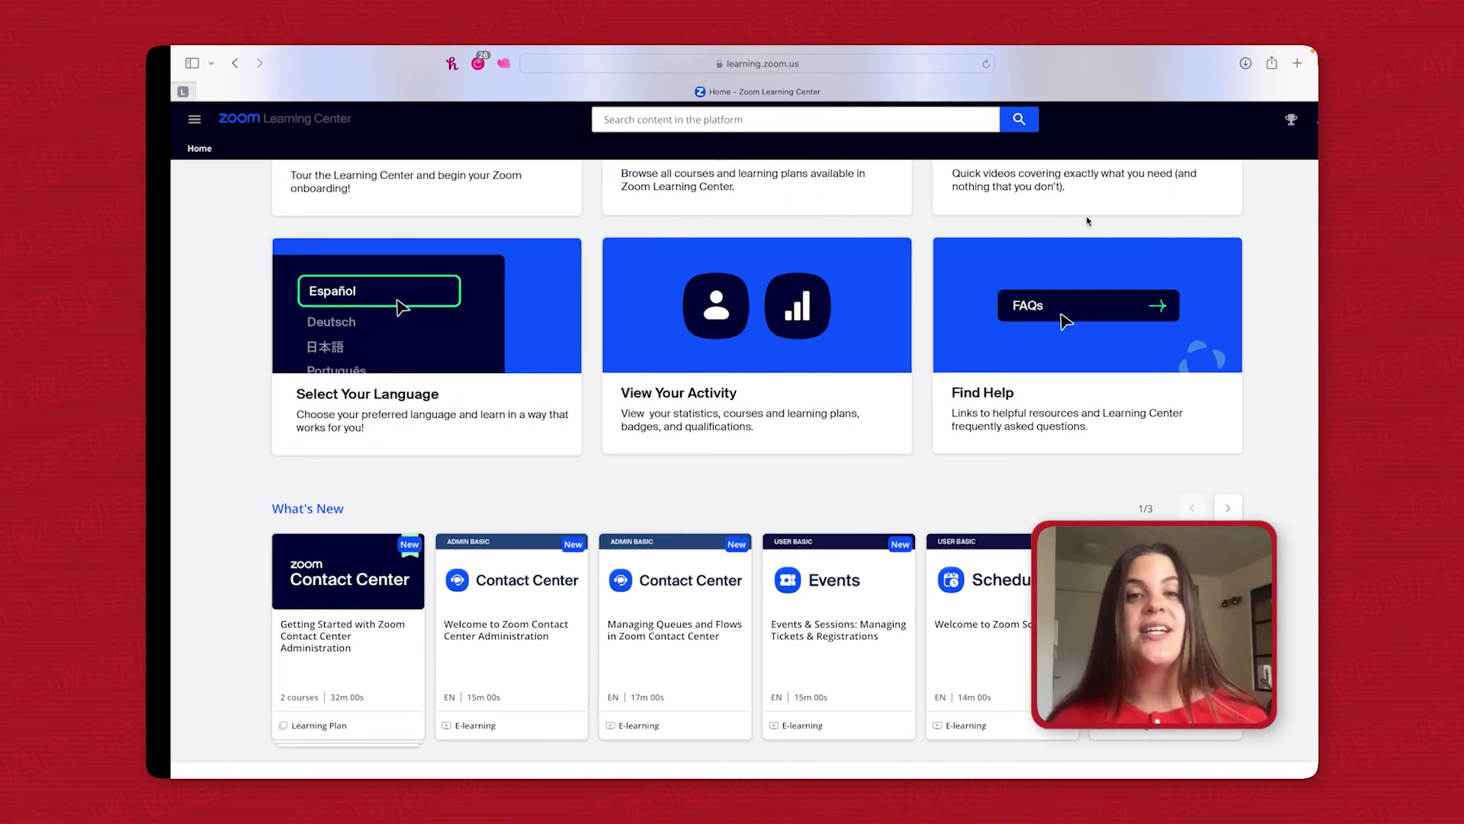
pyautogui.scroll(-1, 902, 493)
pyautogui.scroll(10, 903, 493)
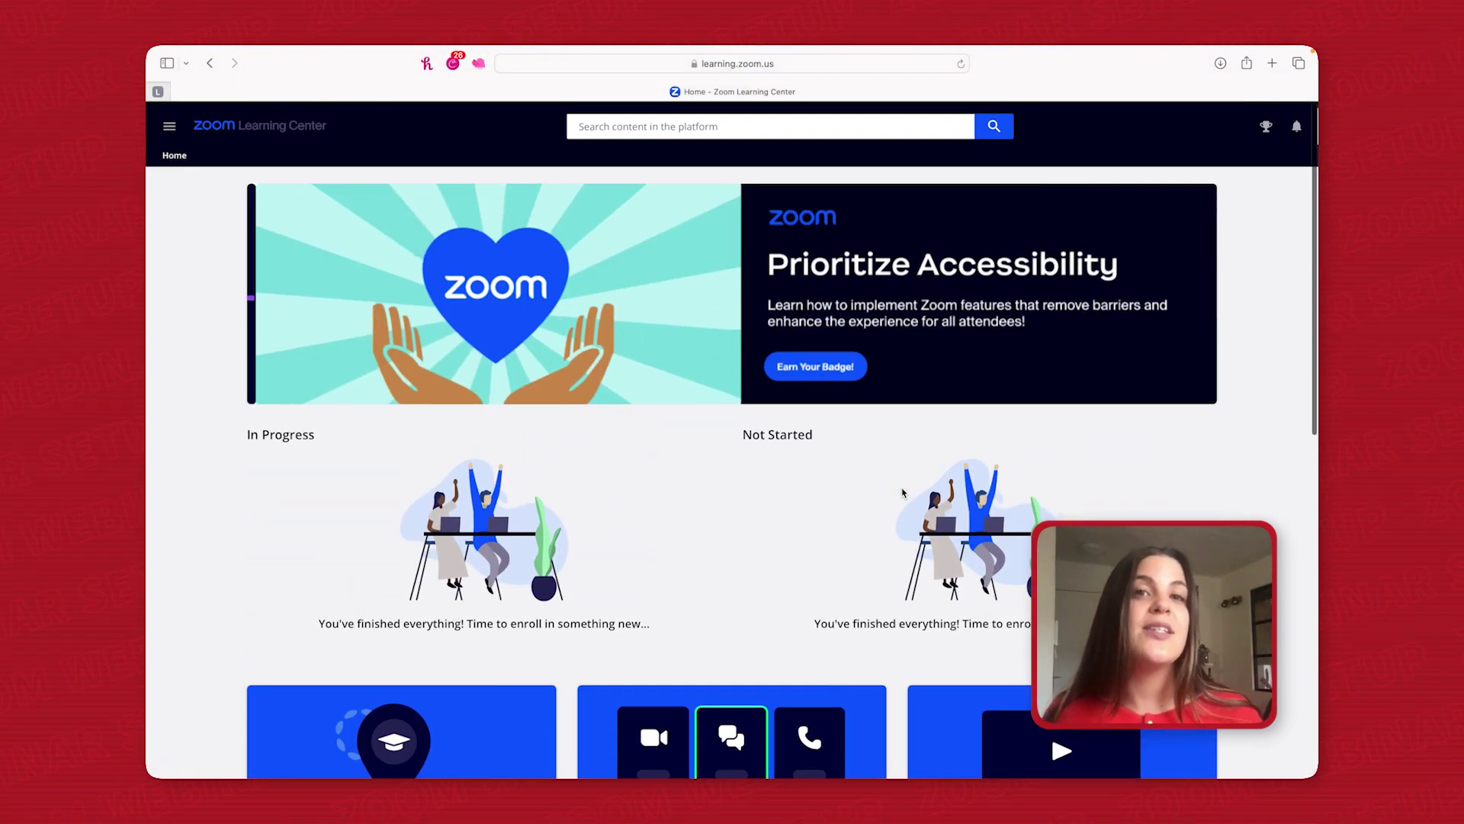
pyautogui.scroll(-5, 902, 493)
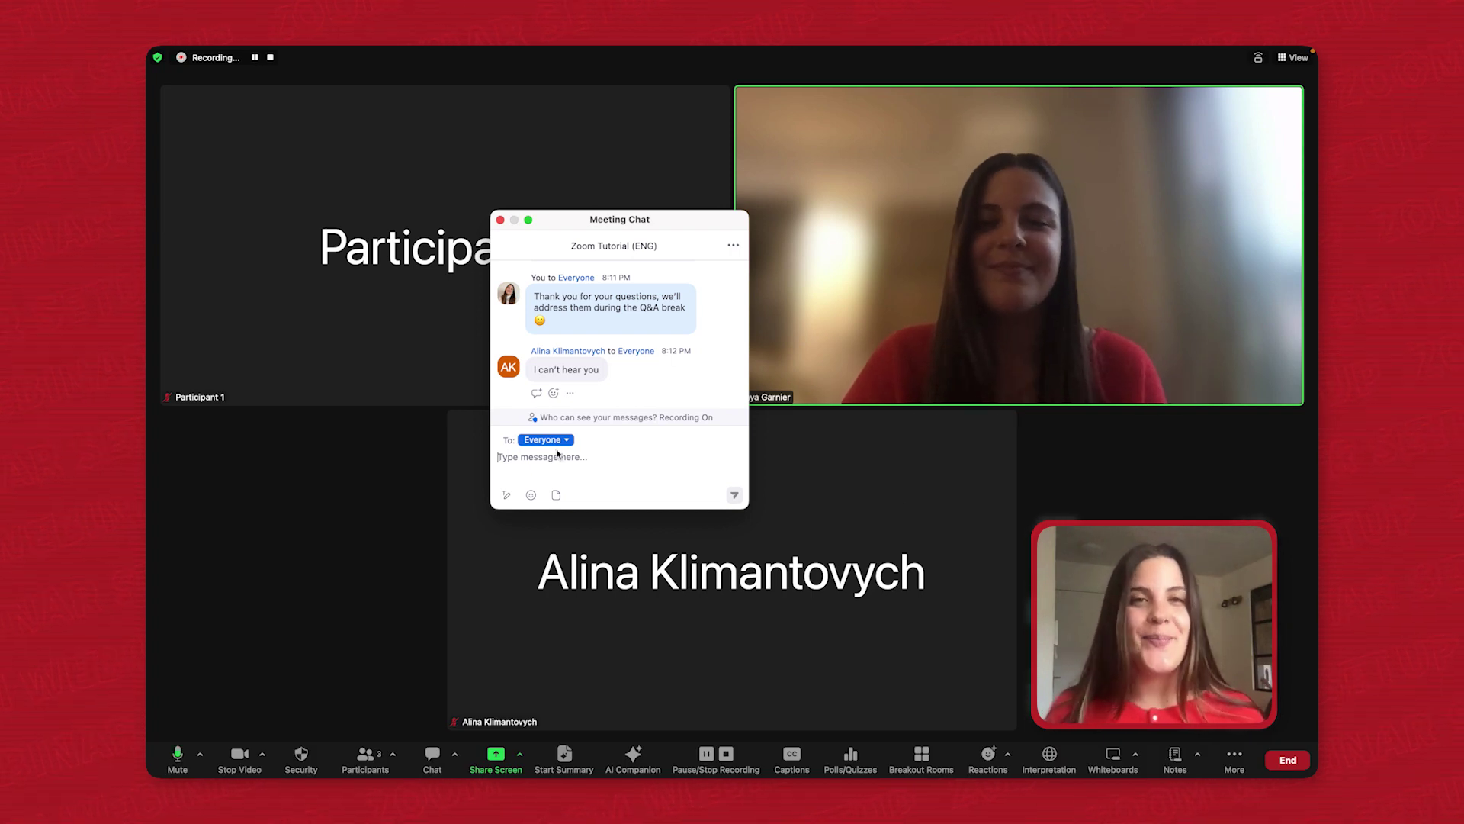
# - Give the "I can't hear you" chat message a thumbs-up and reply to everyone with "I am working to resolve the issue"
pyautogui.click(642, 367)
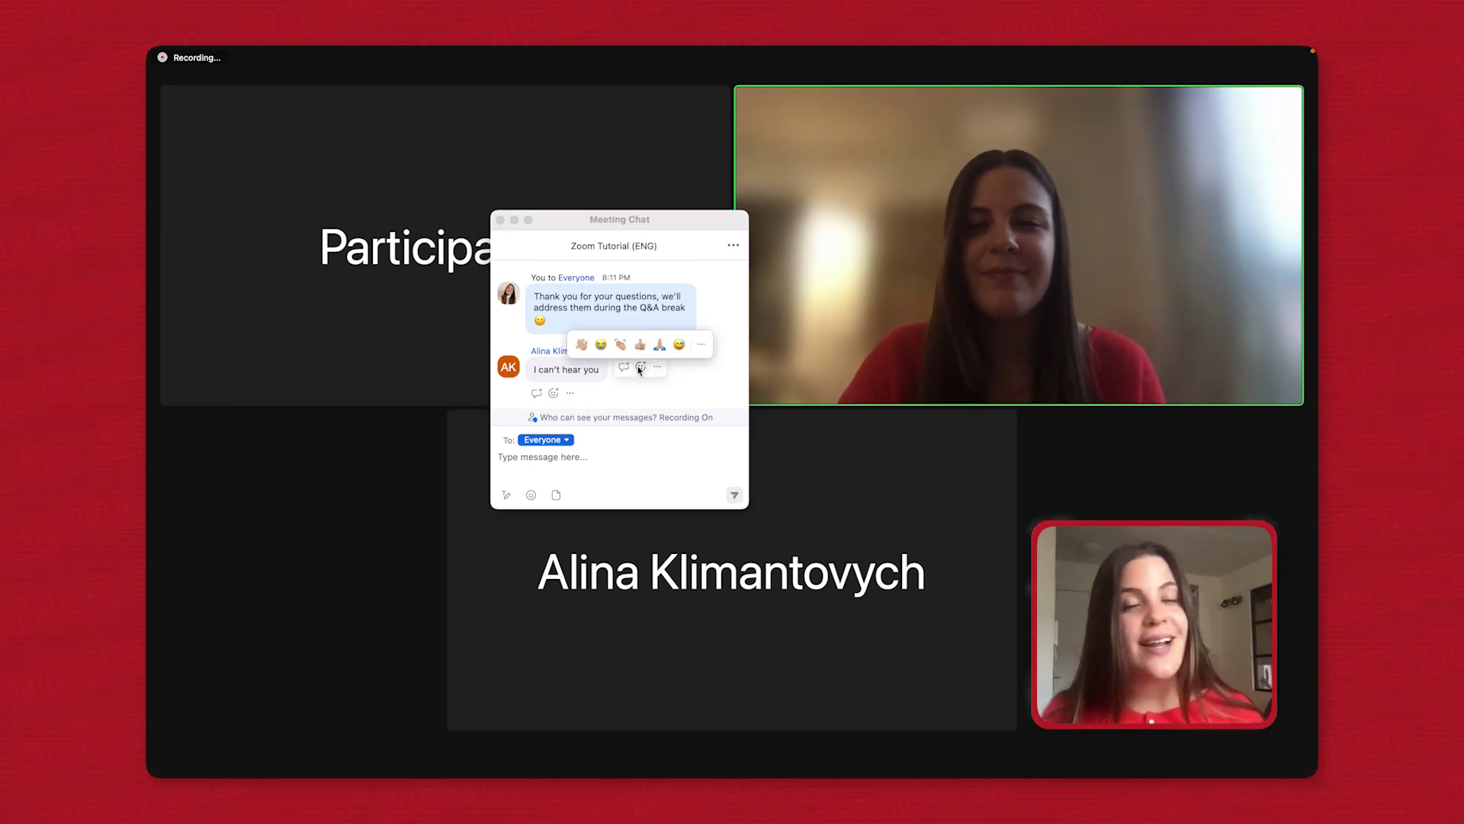
pyautogui.click(642, 350)
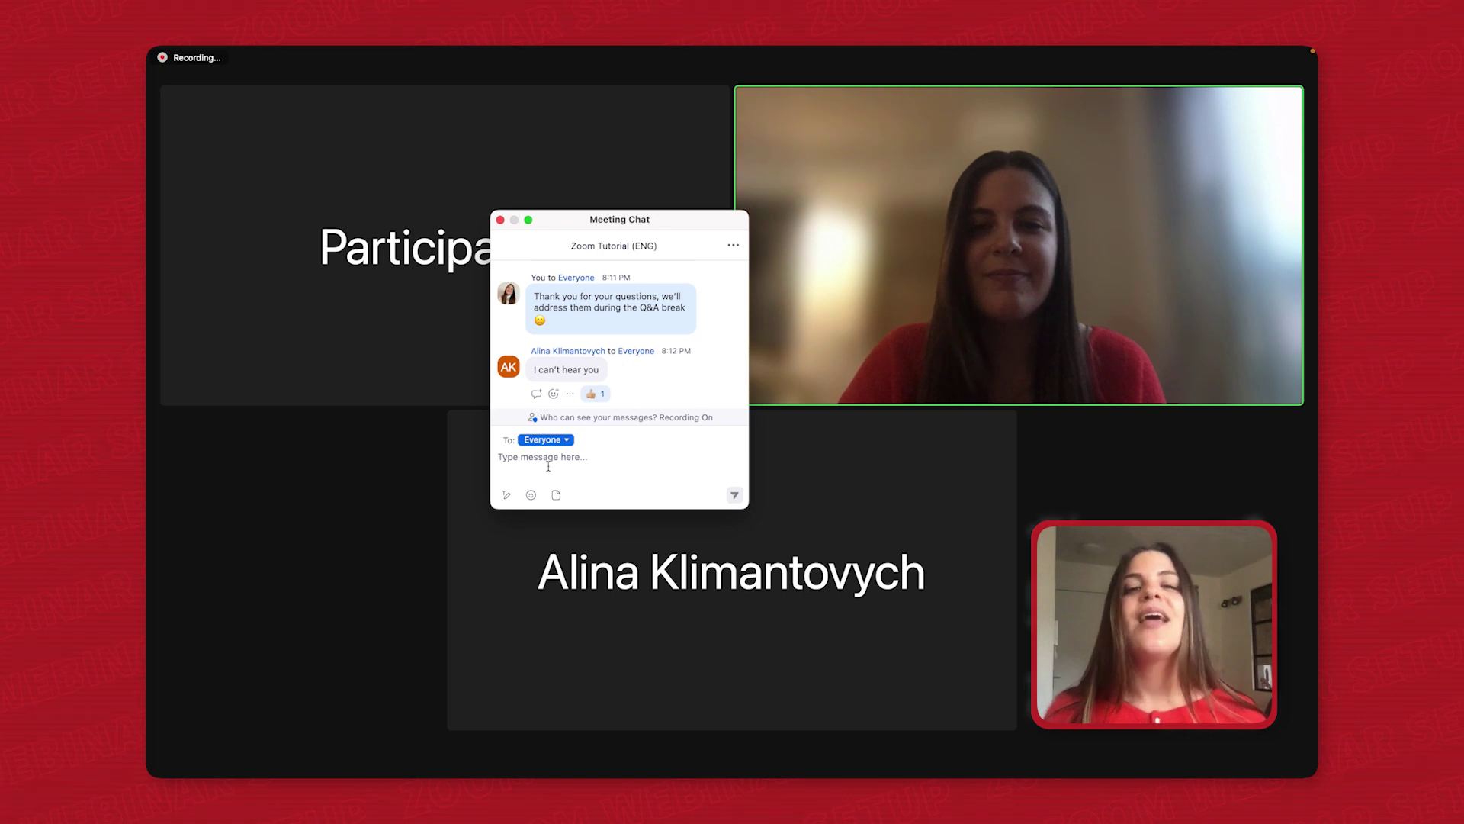
pyautogui.write('I')
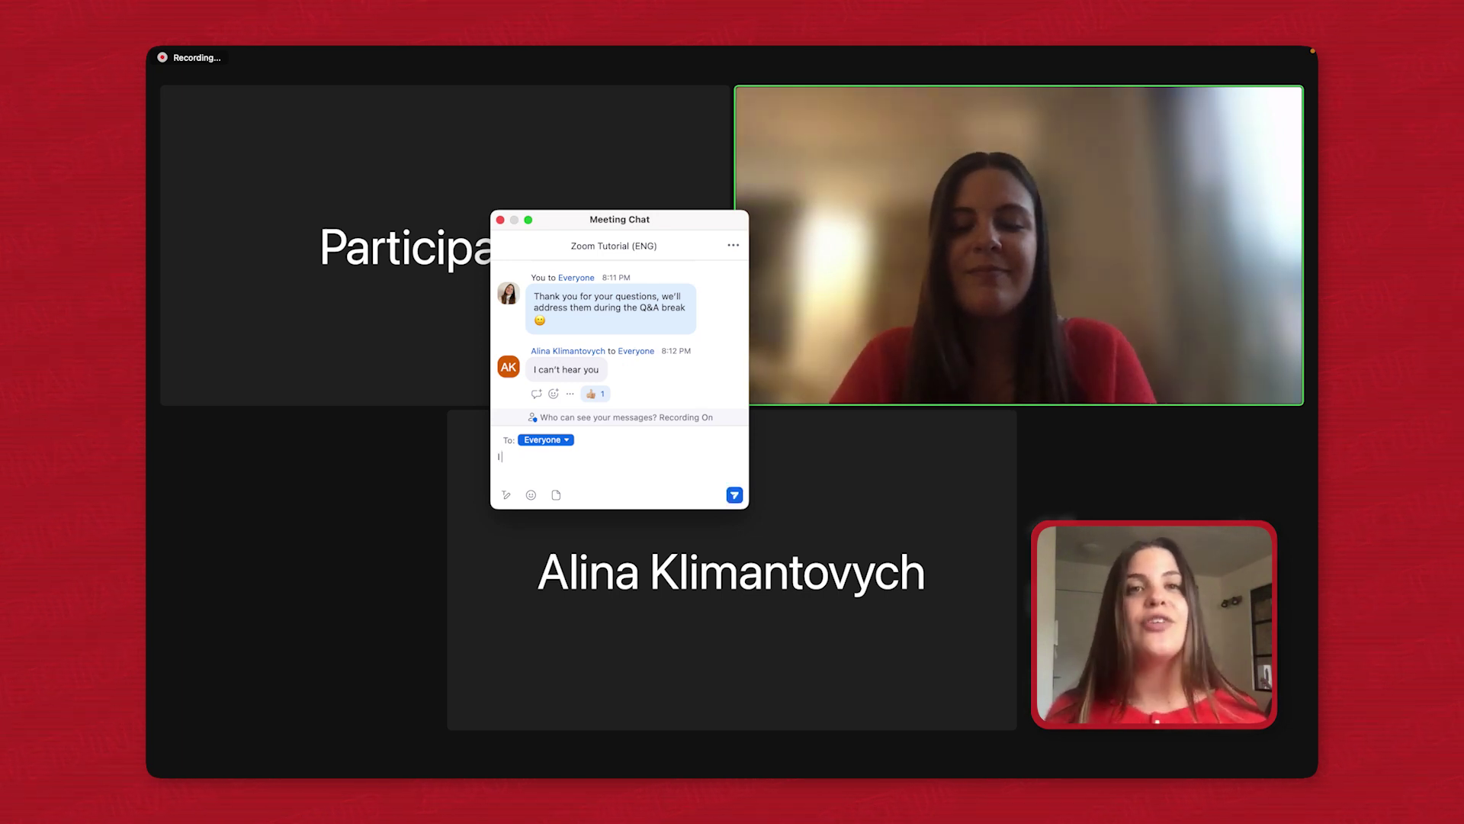
pyautogui.write(' am workin')
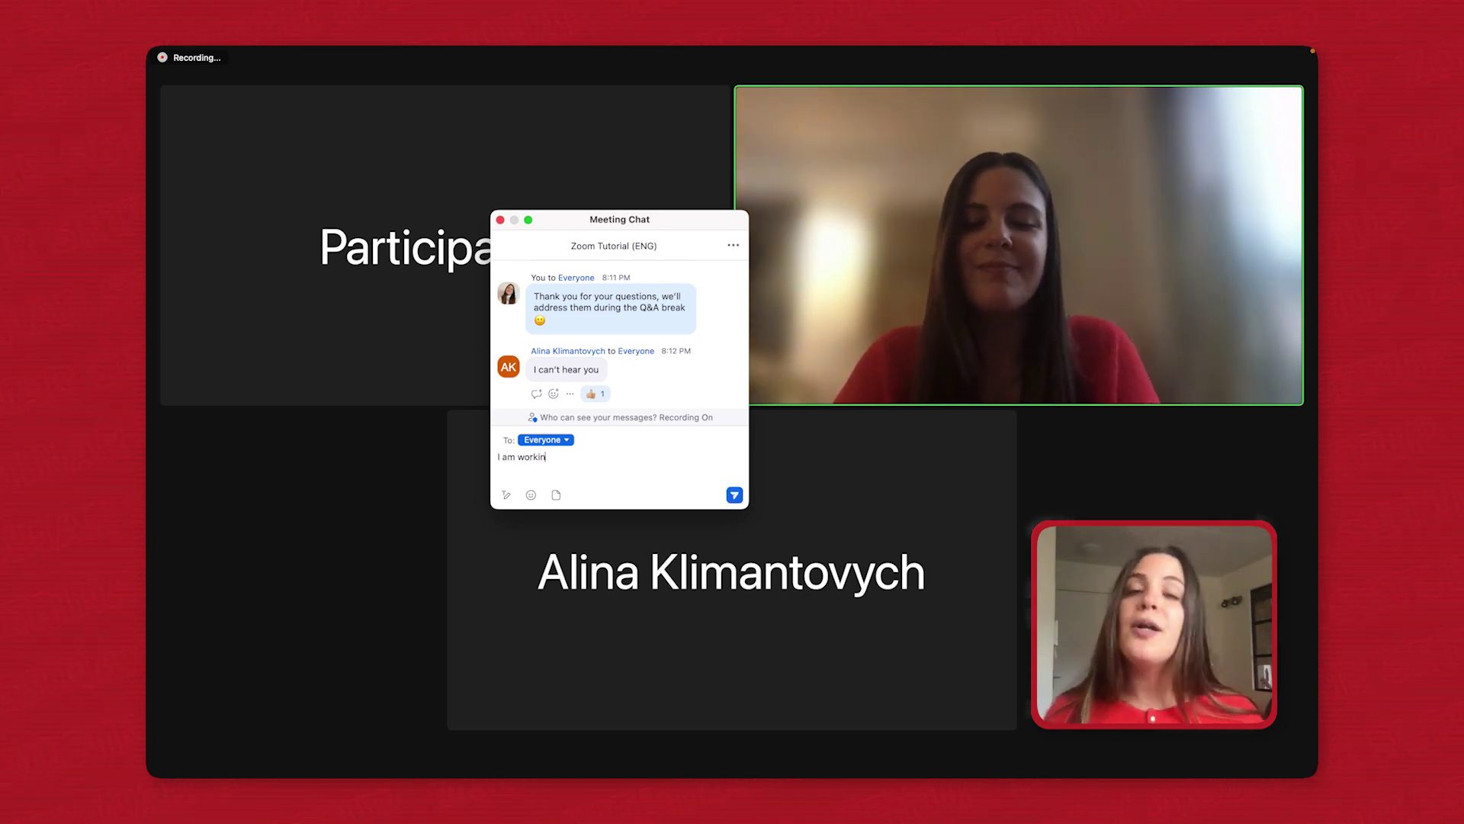
pyautogui.write('g to resolve the issue')
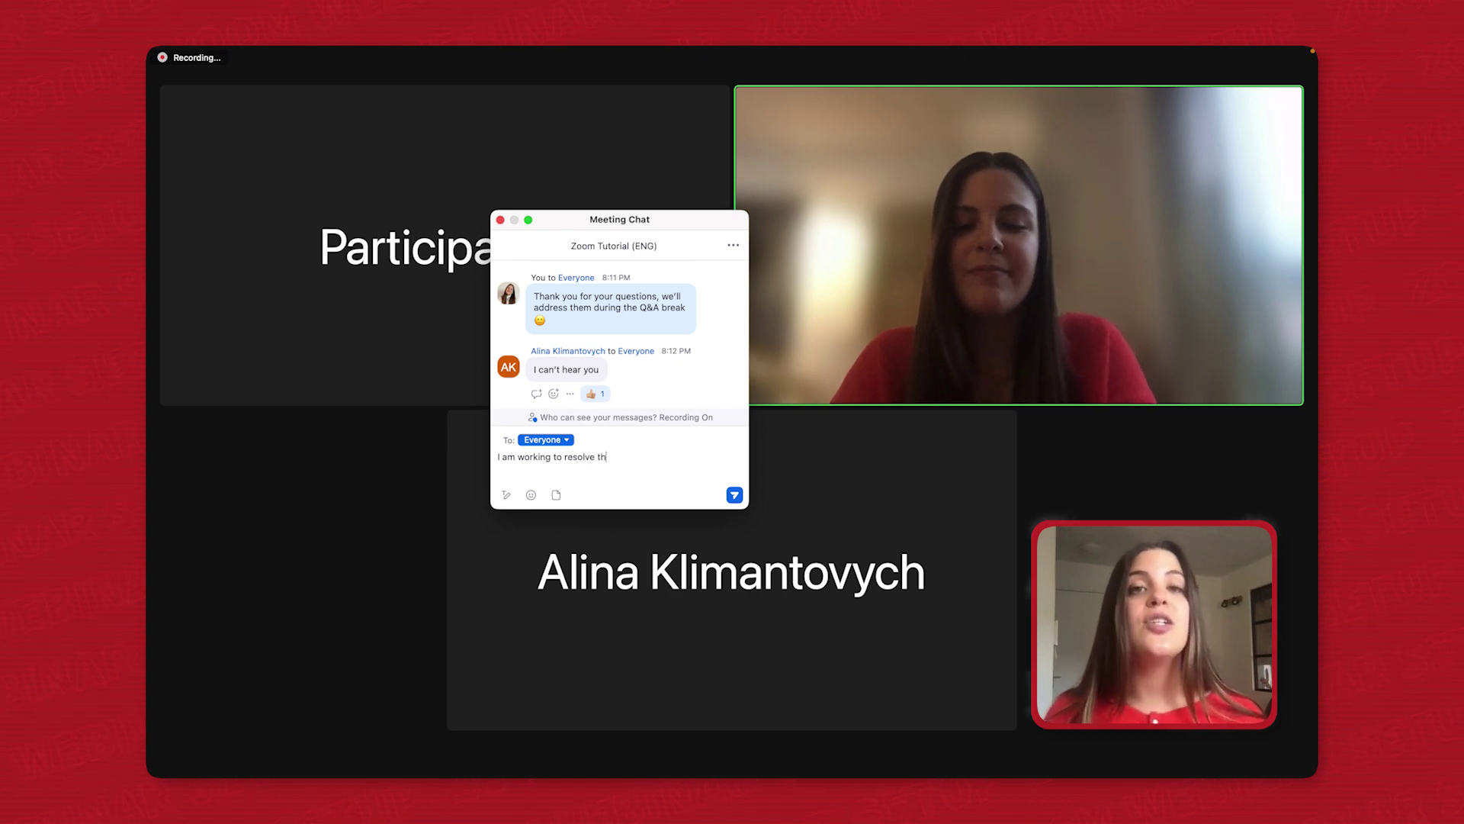
pyautogui.press('Return')
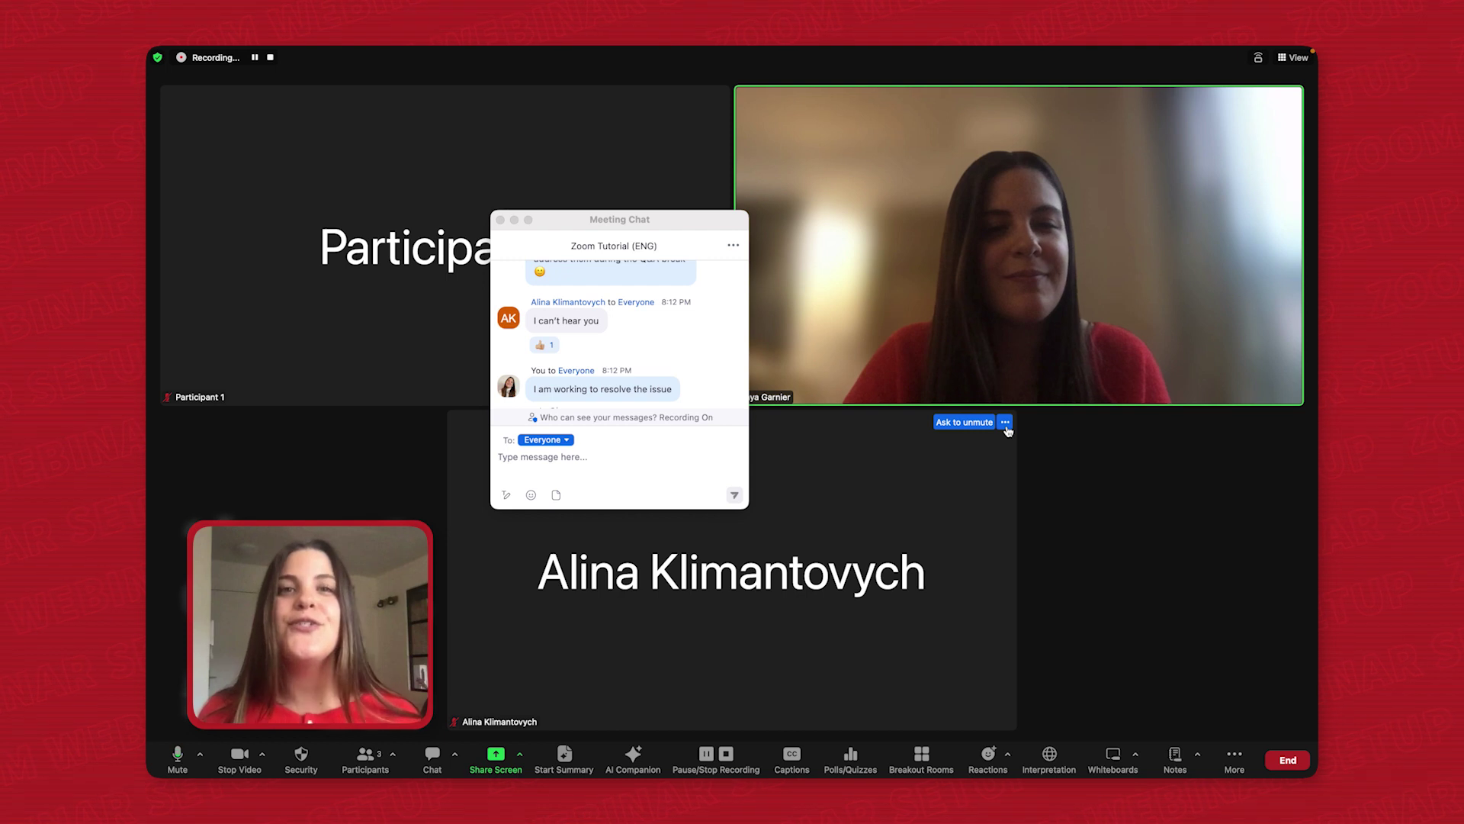
# - Make the co-host participant the meeting host
pyautogui.click(1005, 423)
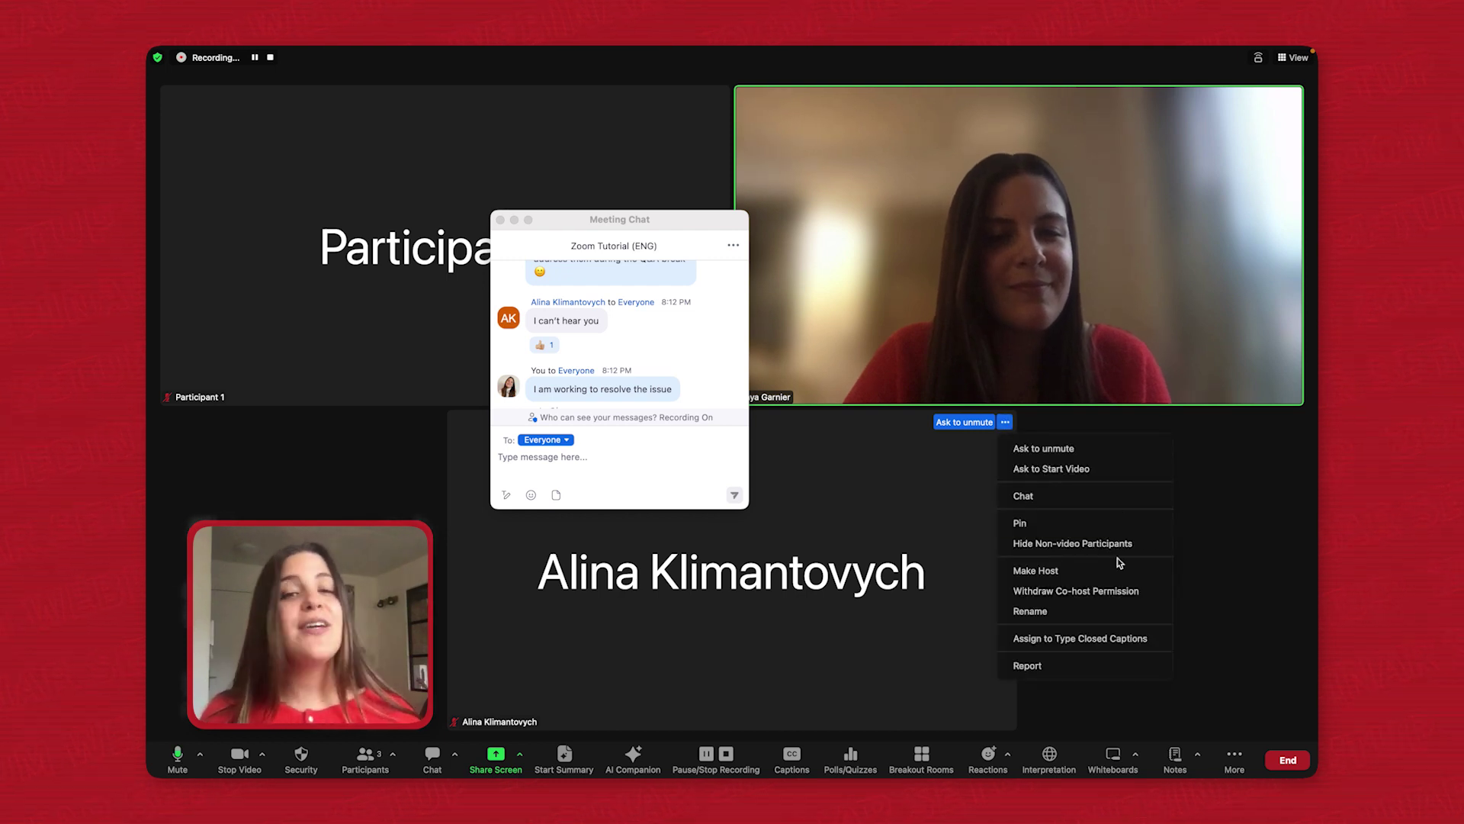
pyautogui.click(1058, 572)
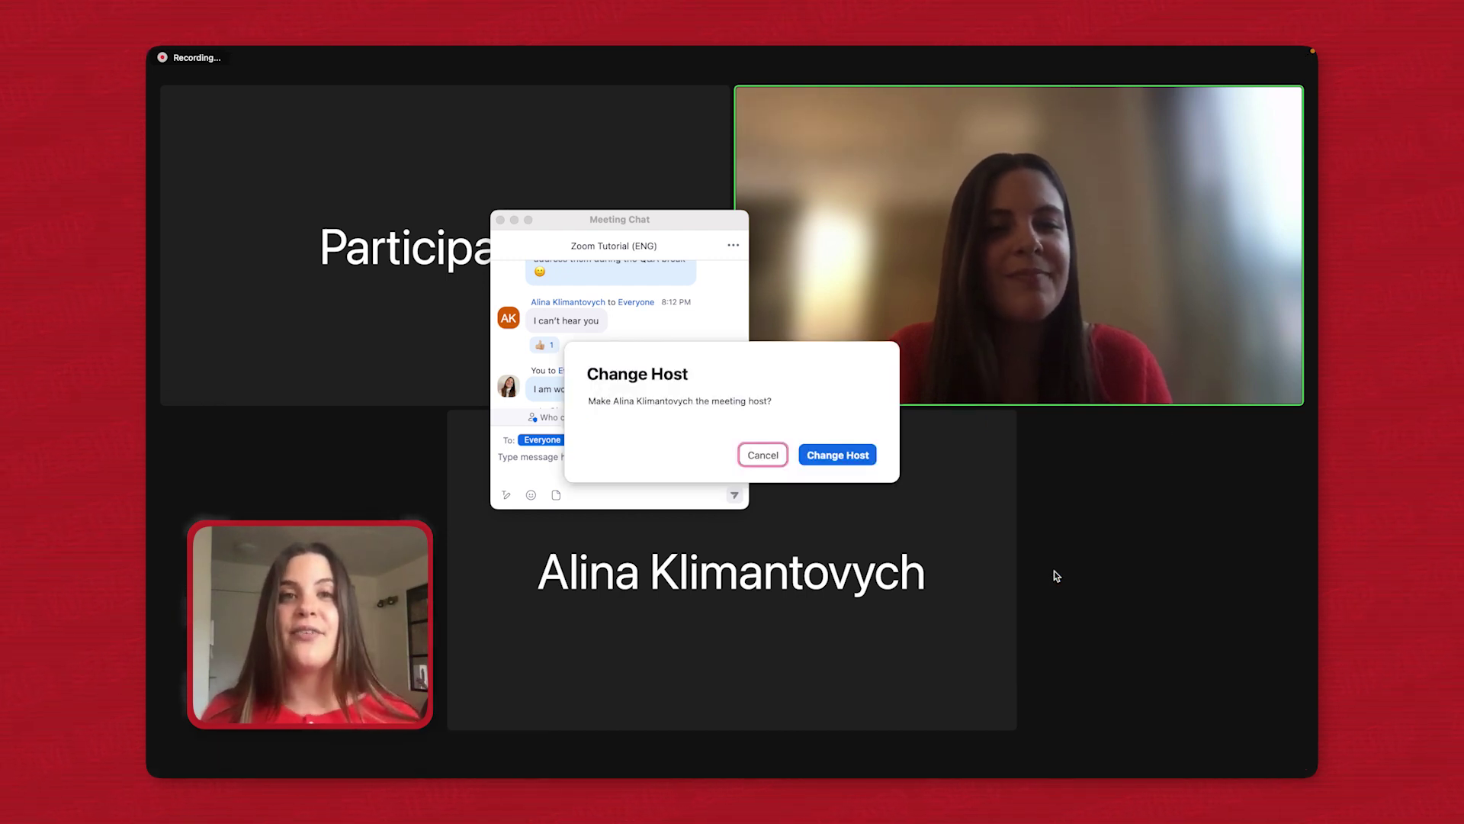
pyautogui.click(861, 457)
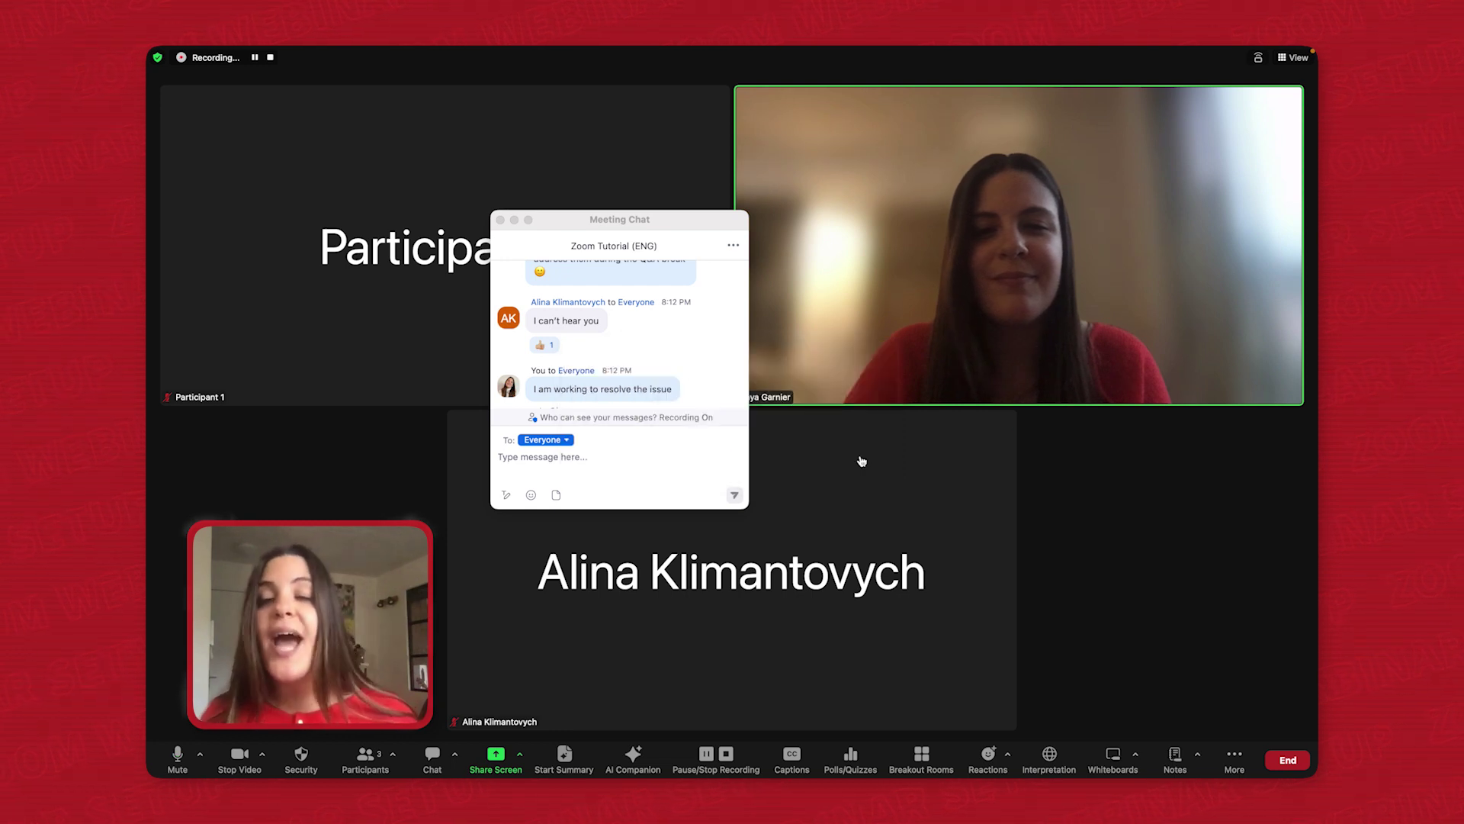